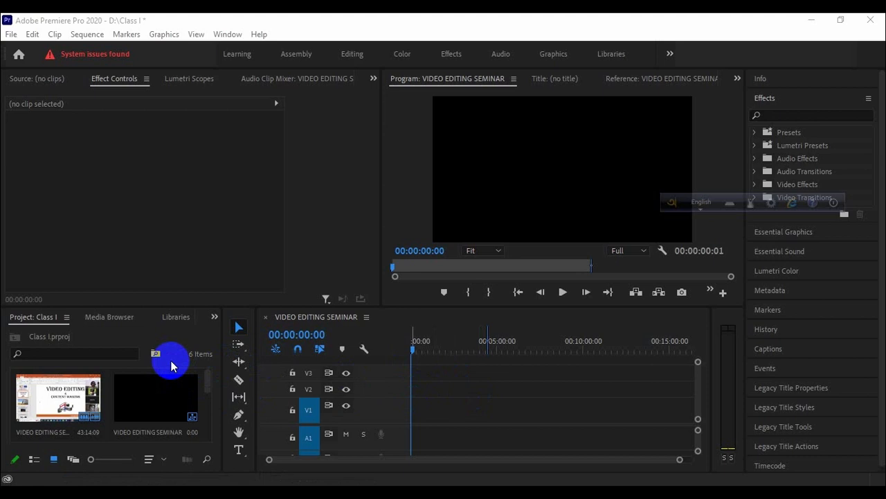
right_click(195, 341)
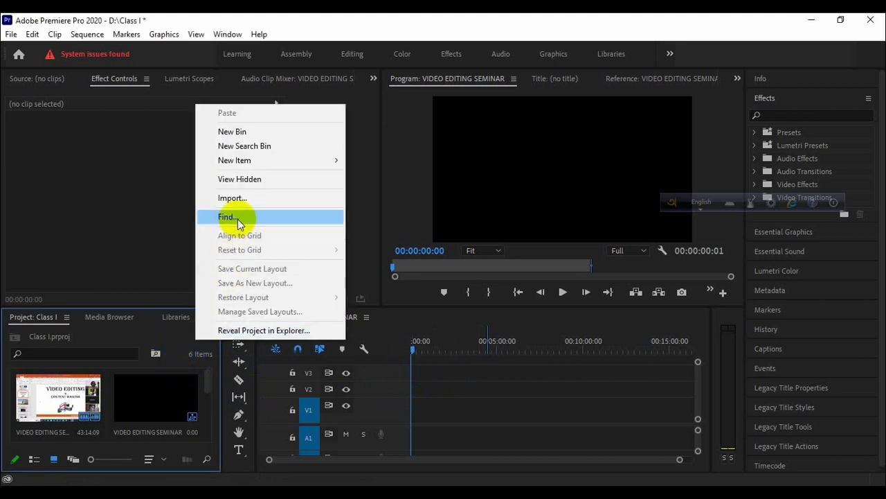
left_click(232, 199)
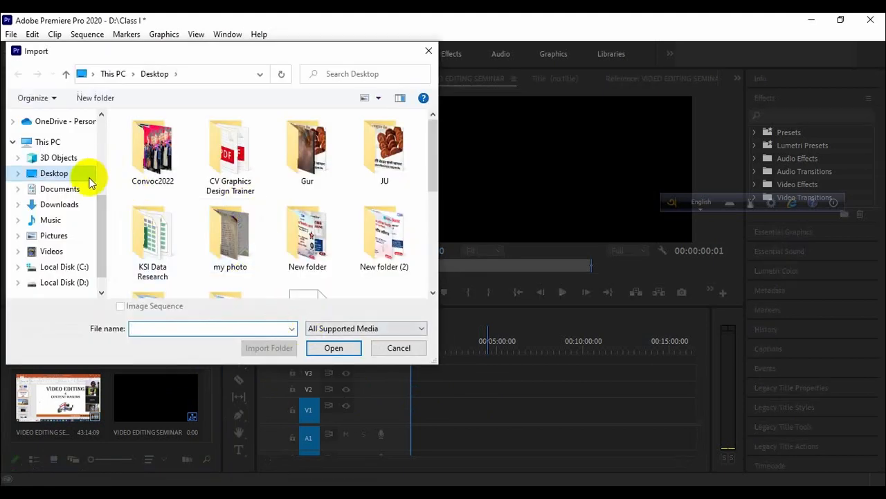
left_click(429, 50)
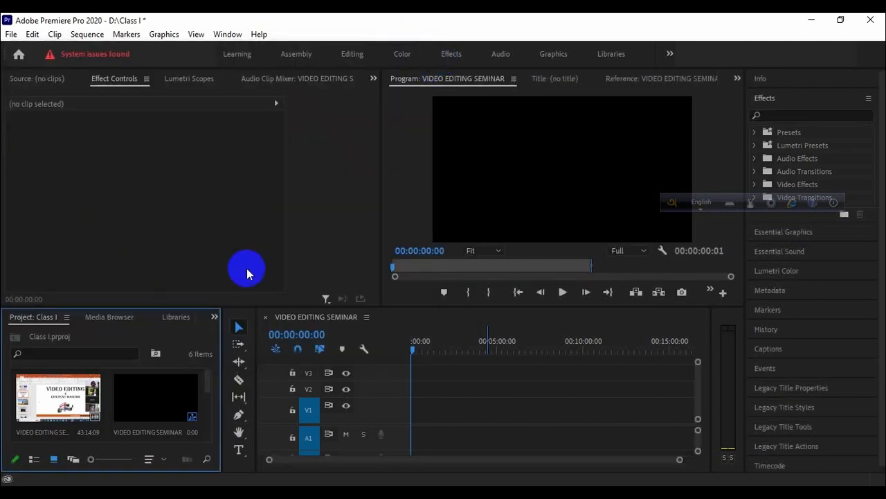
double_click(194, 357)
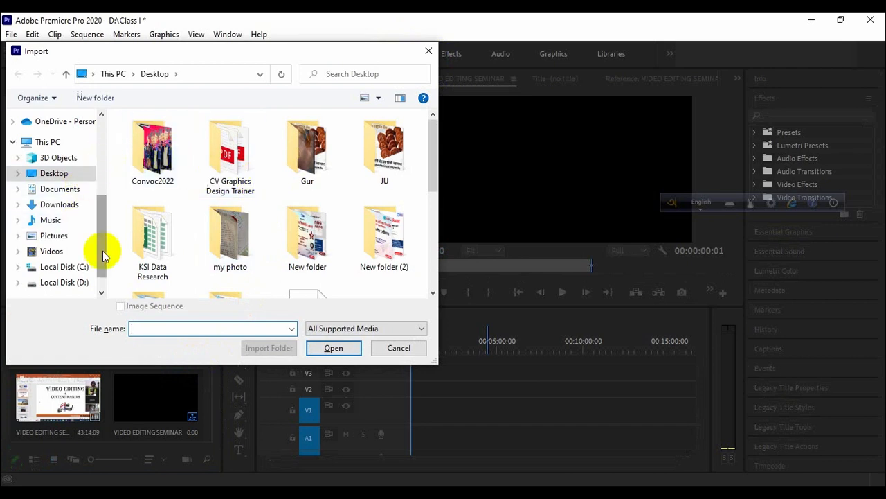
left_click(66, 210)
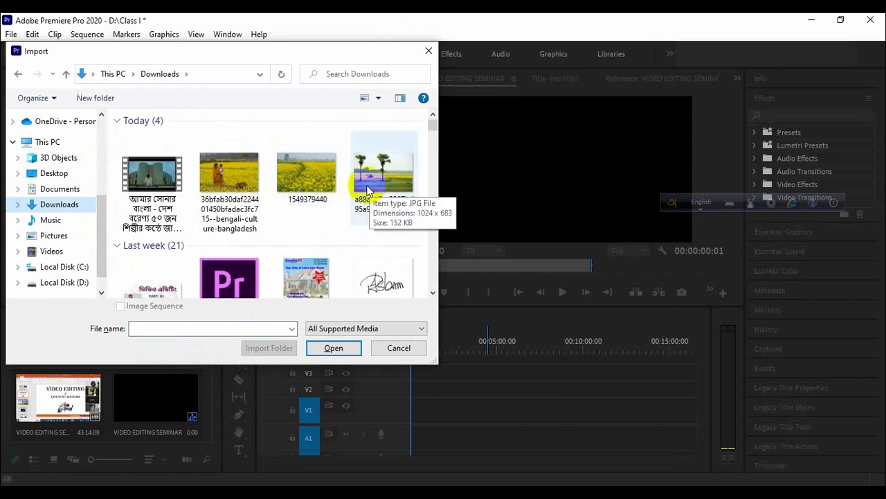
left_click(242, 185)
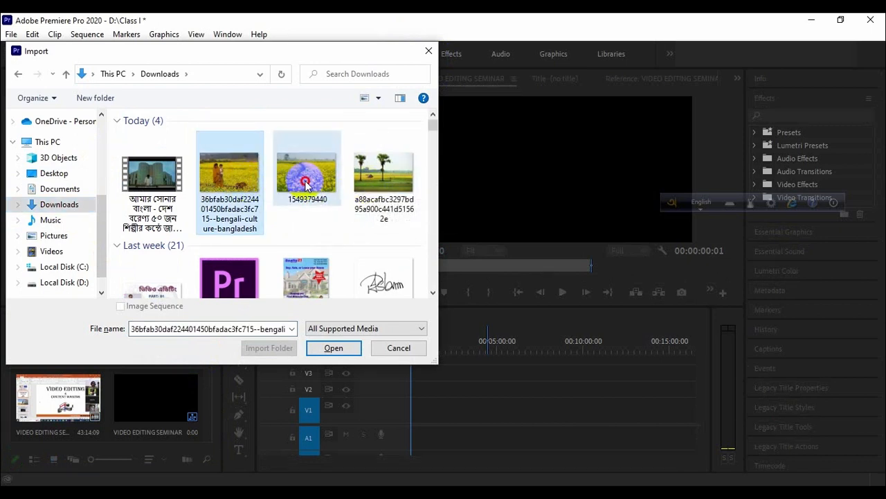
left_click(306, 182, "ctrl")
left_click(380, 177, "ctrl")
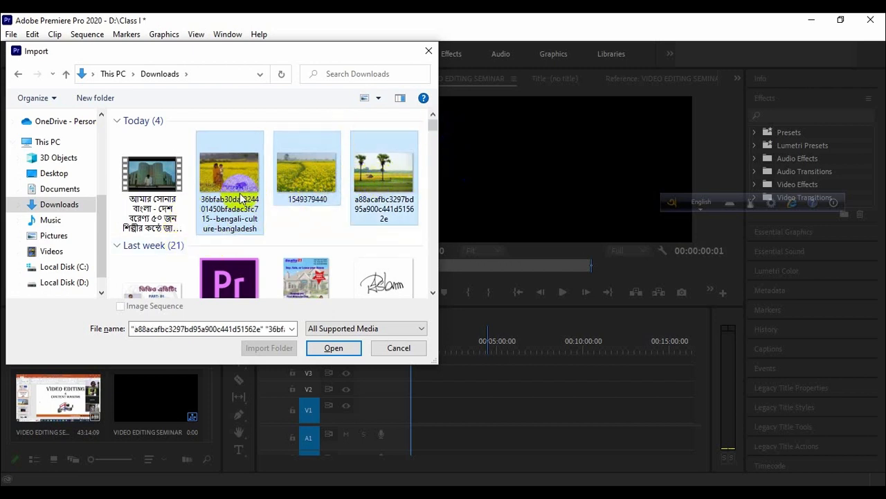
left_click_drag(432, 126, 431, 126)
scroll(432, 132, "down", 1)
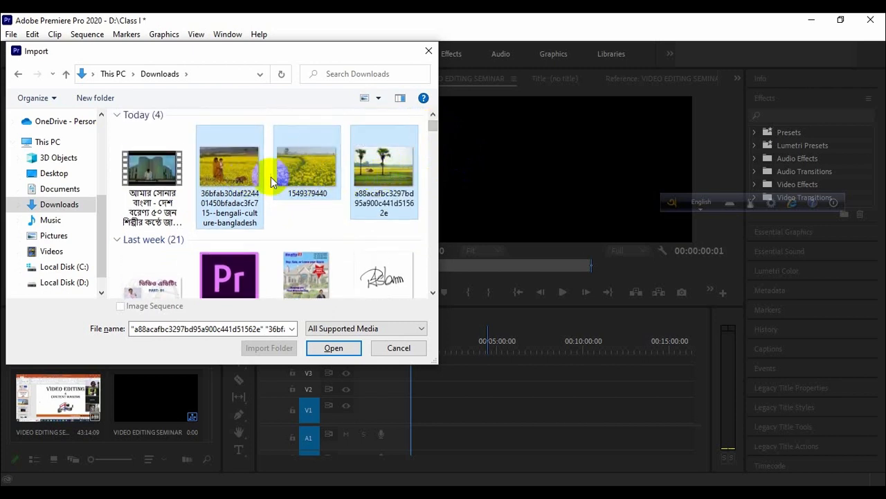
left_click(334, 348)
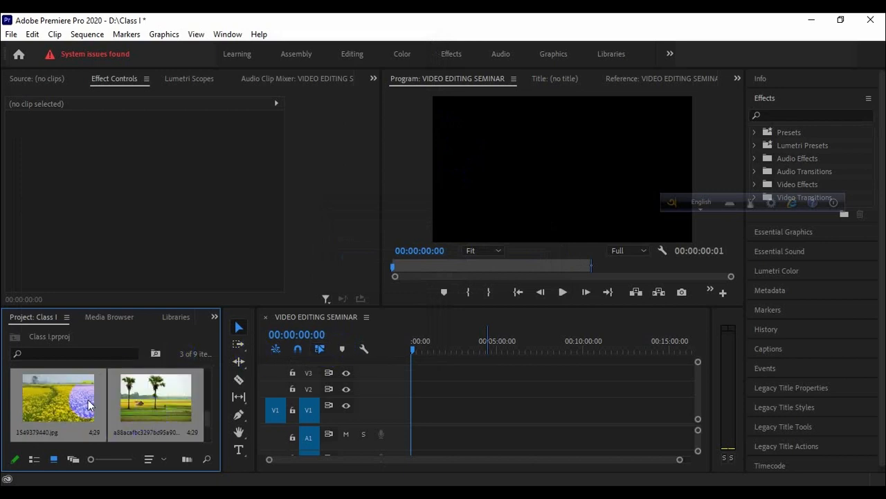
Step: Place the three imported photos back to back on track V3 from the start of the VIDEO EDITING SEMINAR sequence
left_click_drag(72, 405, 411, 376)
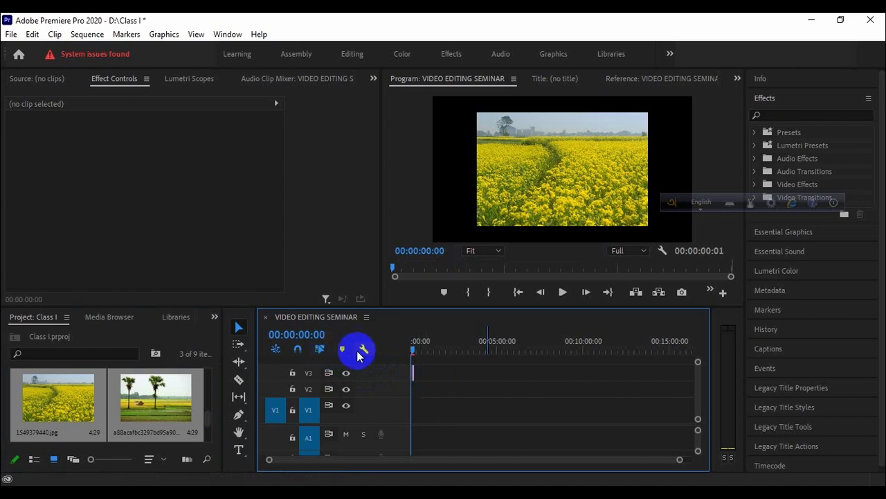
left_click(426, 376)
left_click(425, 374)
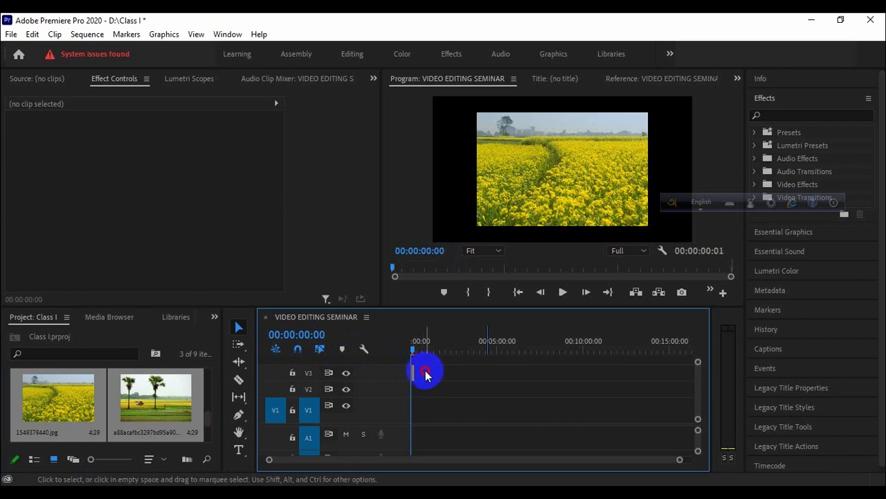
scroll(425, 374, "up", 6)
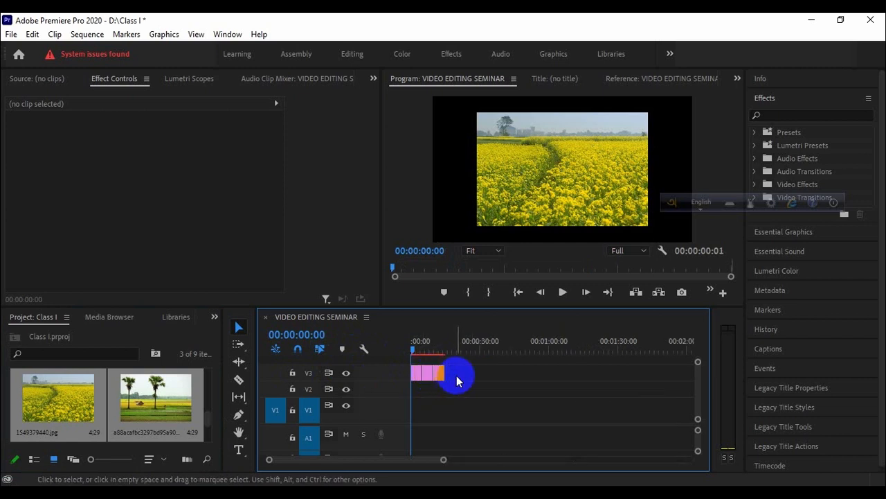
scroll(456, 375, "up", 3)
scroll(456, 375, "down", 3)
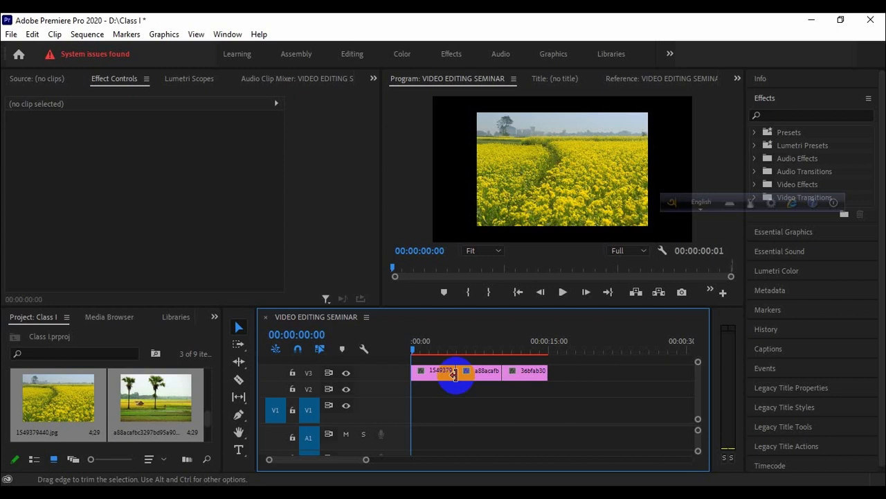
left_click_drag(455, 374, 408, 347)
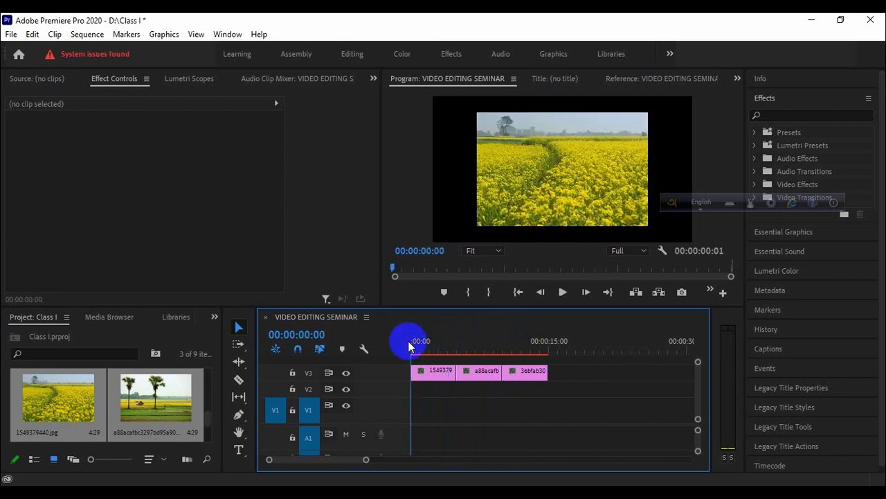
Step: Set the Scale of the first clip, 1549379440.jpg, to 154 so the photo fills the frame
left_click(424, 371)
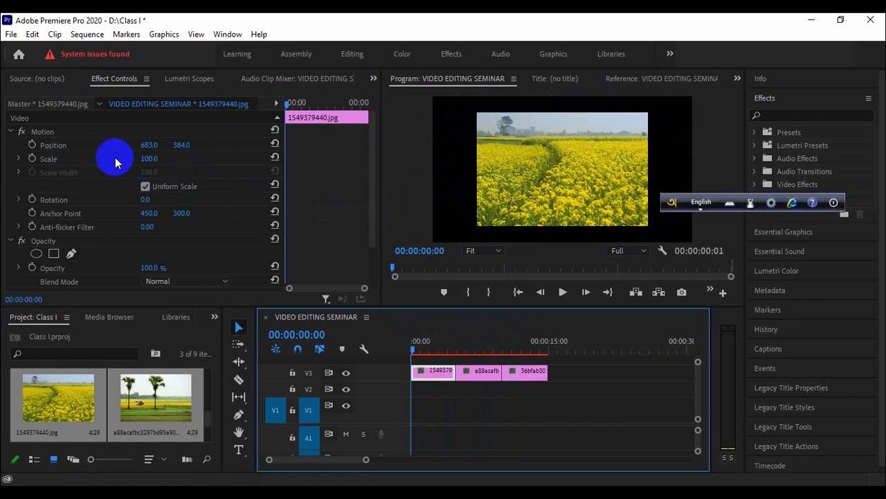
double_click(431, 372)
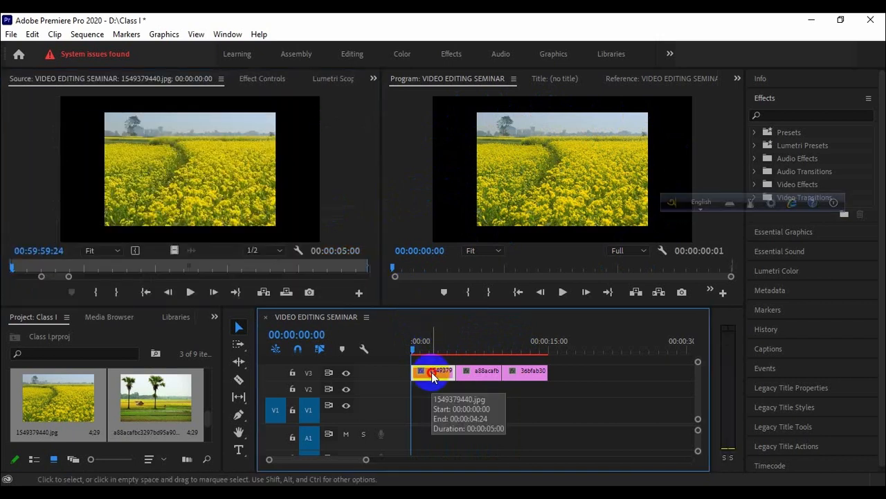
left_click(271, 79)
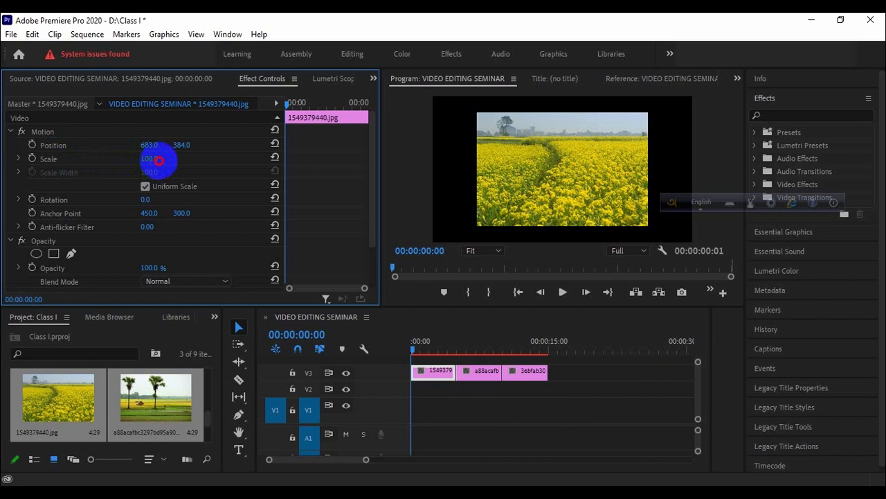
left_click_drag(159, 160, 168, 160)
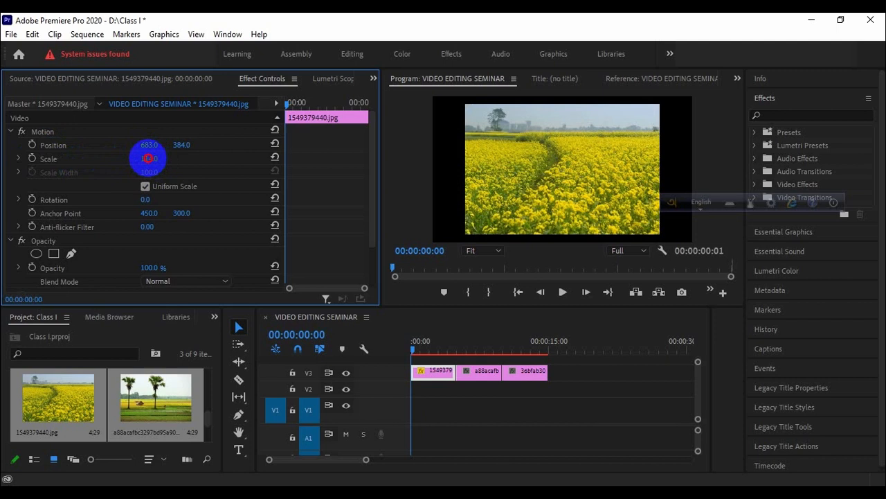
left_click_drag(150, 158, 183, 153)
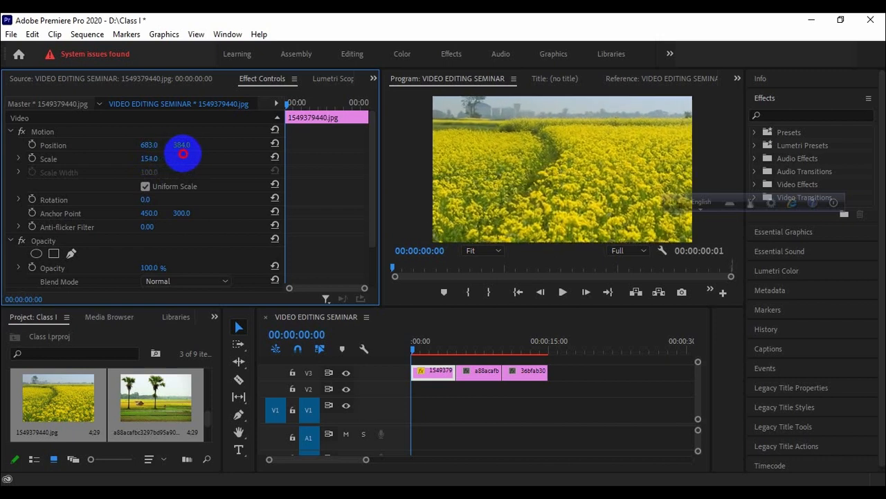
Step: Set the Scale of the second clip, the palm tree photo, to 137 so it fills the frame
left_click_drag(419, 347, 469, 355)
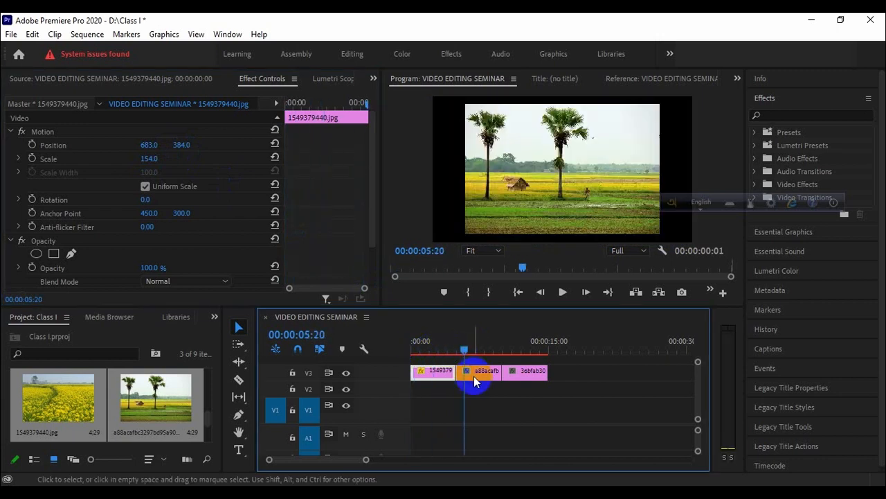
left_click(476, 372)
left_click_drag(146, 158, 173, 158)
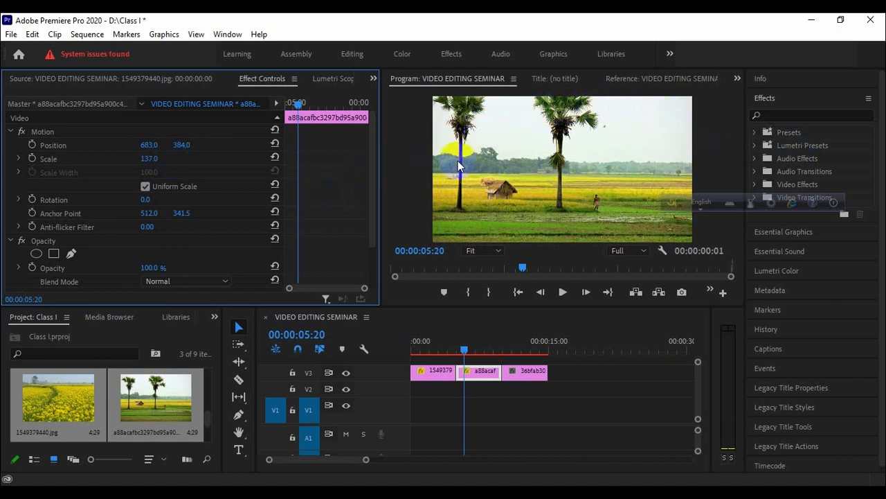
Step: Set the Scale of the third clip, the woman and child photo, to 214 so it fills the frame
left_click(542, 372)
left_click(150, 158)
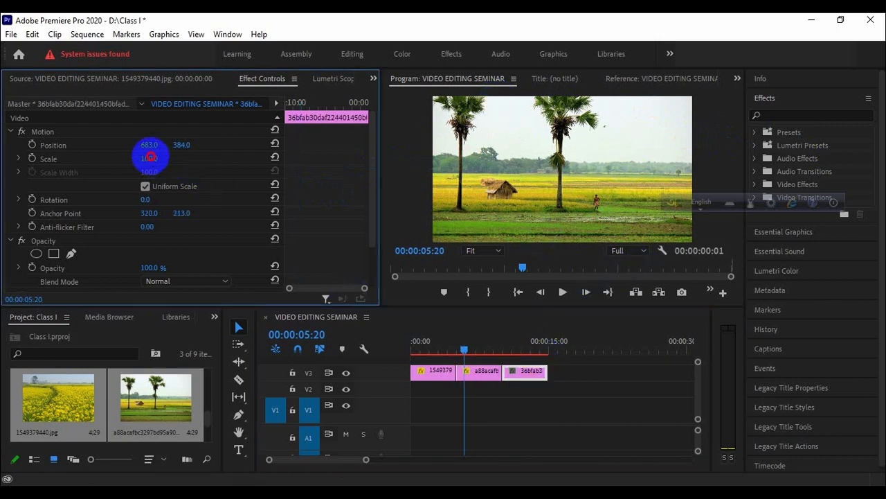
left_click_drag(469, 350, 517, 351)
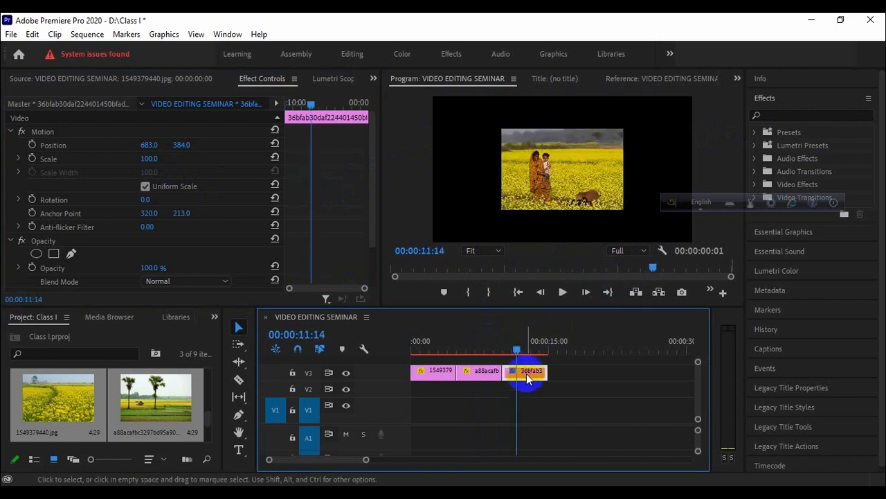
left_click(151, 159)
left_click_drag(151, 158, 230, 158)
Step: Play the sequence from the beginning and return the playhead to 00:00:00:00
left_click_drag(532, 356, 387, 349)
key("space")
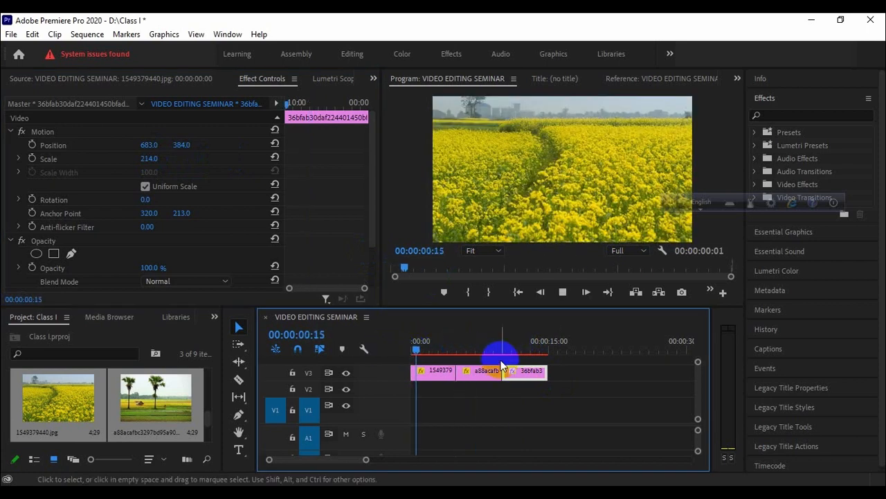
left_click(407, 350)
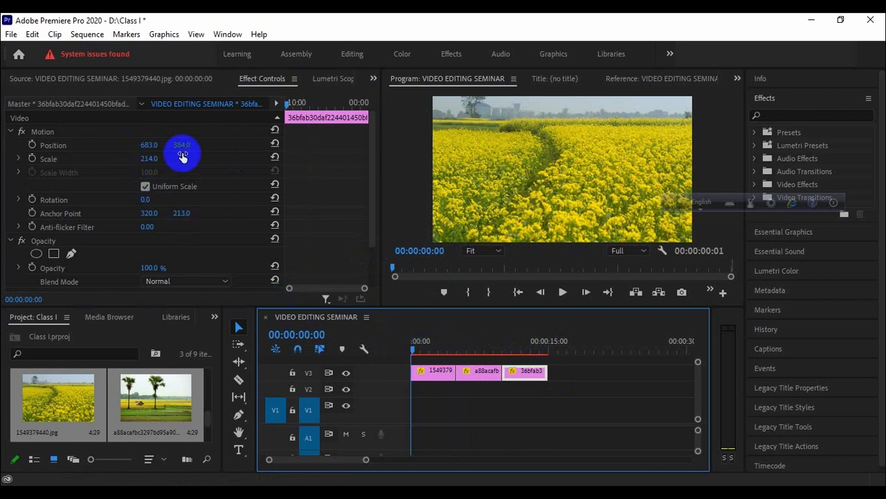
Step: Turn on Scale keyframing for the 1549379440.jpg clip with a keyframe at 00:00:00:00
left_click(439, 375)
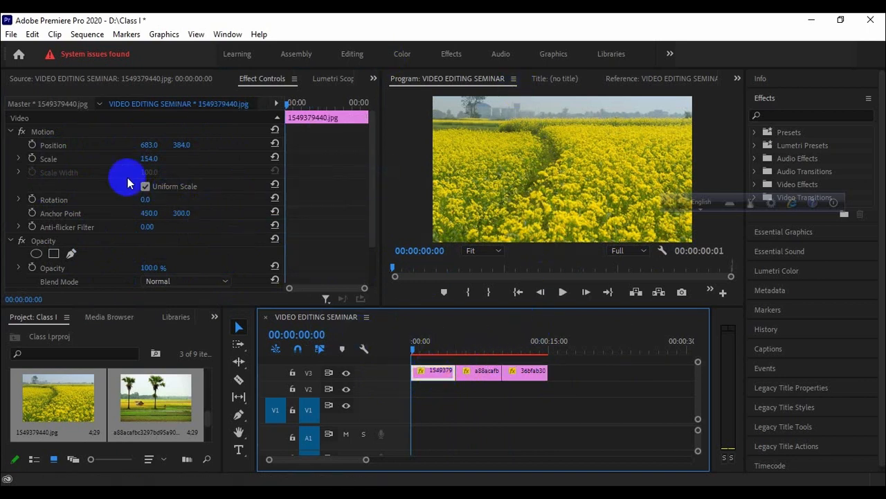
left_click(32, 163)
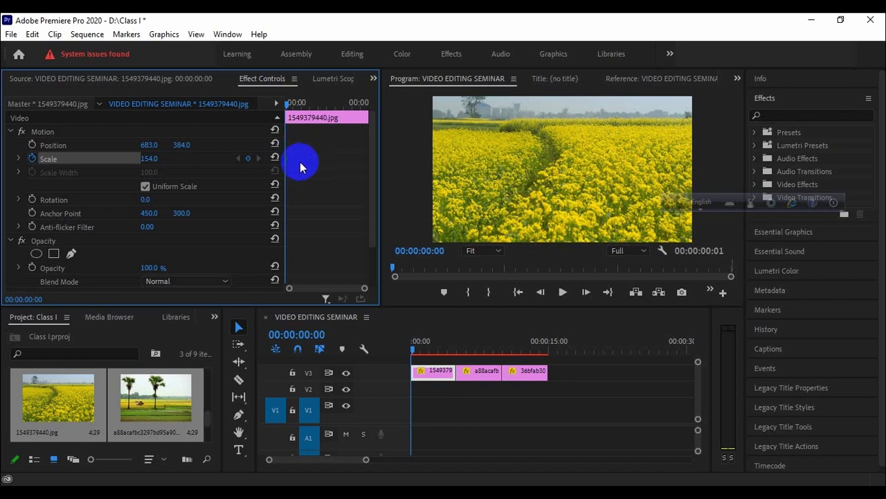
mouse_move(287, 161)
left_mouse_down()
mouse_move(317, 159)
mouse_move(286, 162)
left_mouse_up()
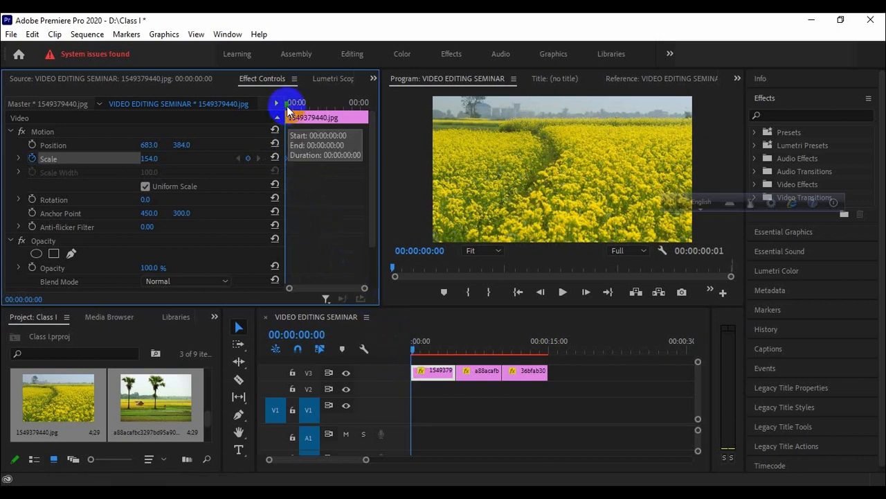
Step: Save the project and park the playhead on the first clip's last frame at 00:00:04:24
left_click_drag(288, 111, 366, 113)
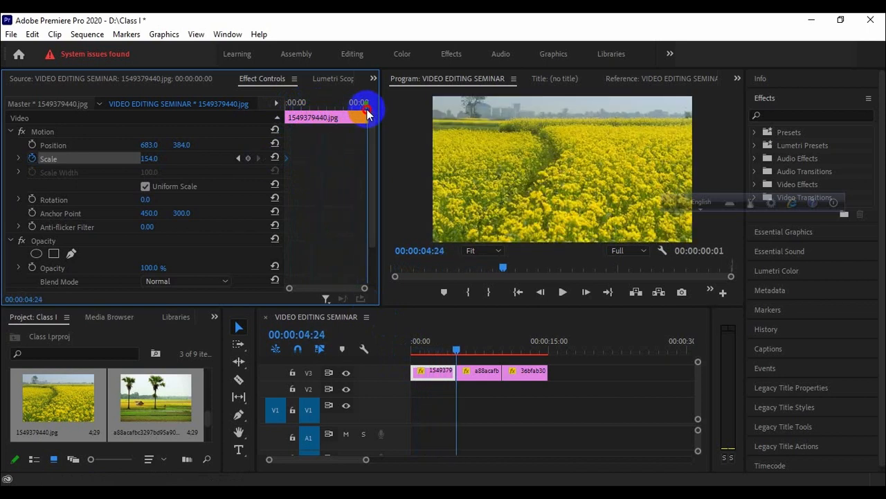
left_click(456, 351)
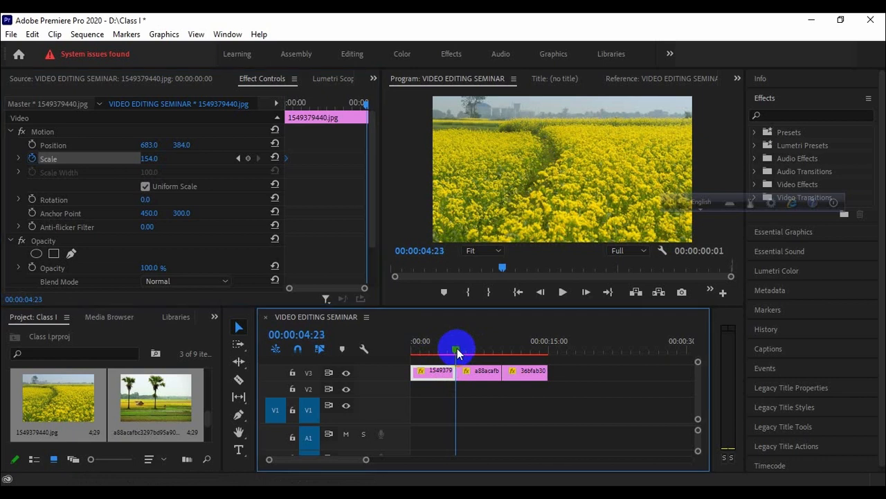
key("ctrl+s")
key("Right")
key("Right")
key("Left")
key("Left")
key("Right")
key("Right")
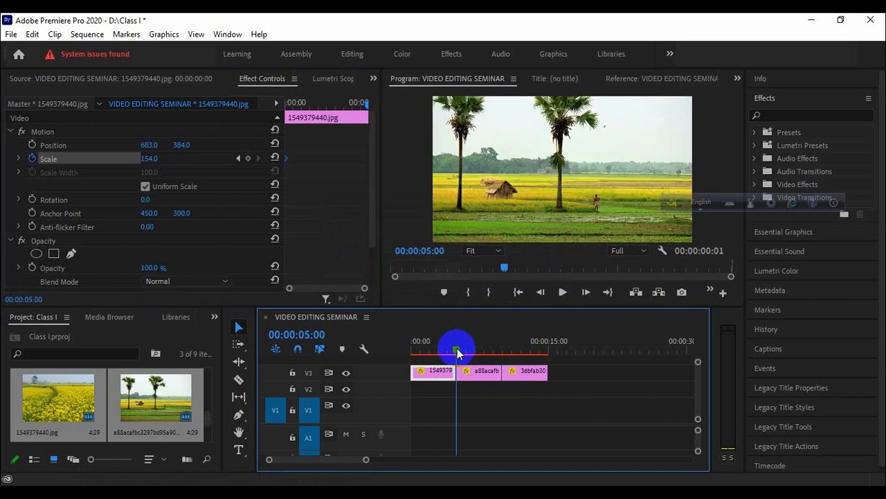
left_click(457, 351)
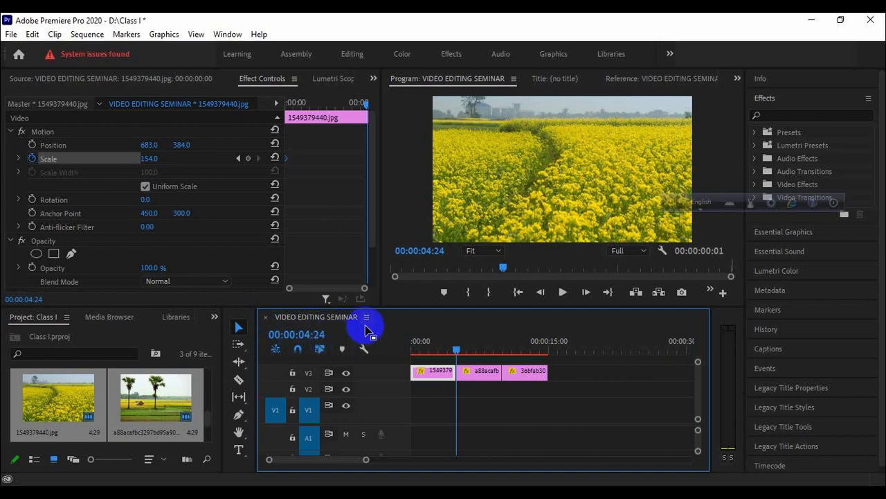
Step: Check frame by frame around the cut between the first and second clips, ending on the first clip's last frame at 00:00:04:24
key("Right")
key("Right")
key("Right")
key("Right")
key("Right")
key("Right")
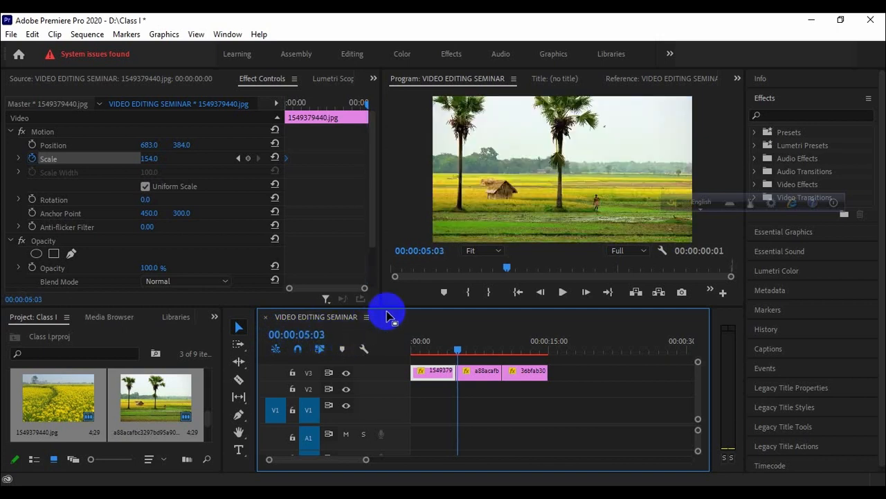
key("Right")
key("Right")
key("Right")
key("Right")
key("Left")
key("Left")
key("Left")
key("Left")
key("Left")
key("Left")
key("Left")
key("Left")
key("Left")
key("Left")
key("Left")
key("Left")
key("Left")
key("Left")
key("Left")
key("Left")
key("Left")
key("Left")
key("Left")
key("Left")
key("Left")
key("Left")
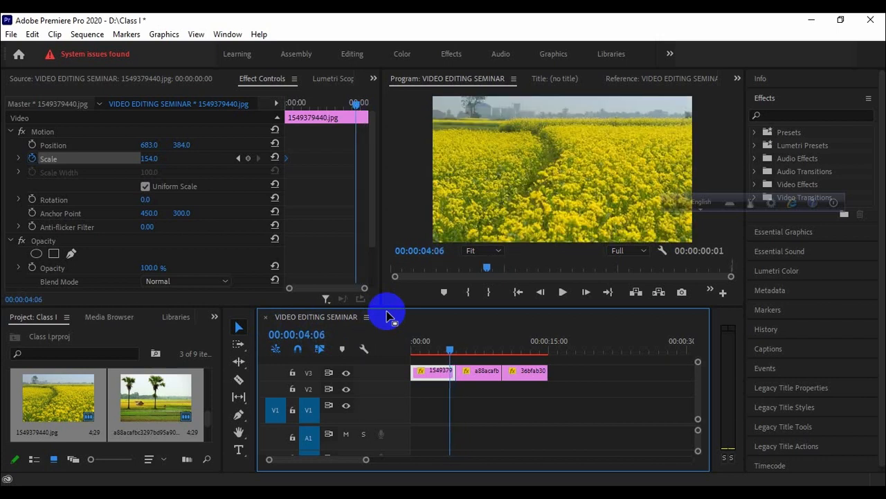
key("Right")
key("Right")
key("Right")
key("Right")
key("Right")
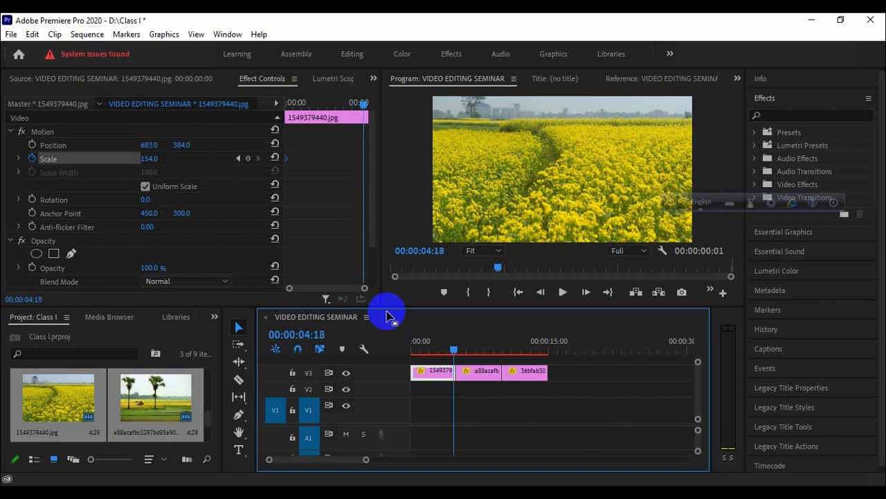
key("Right")
key("Right")
key("Right")
key("Right")
key("Right")
key("Right")
key("Right")
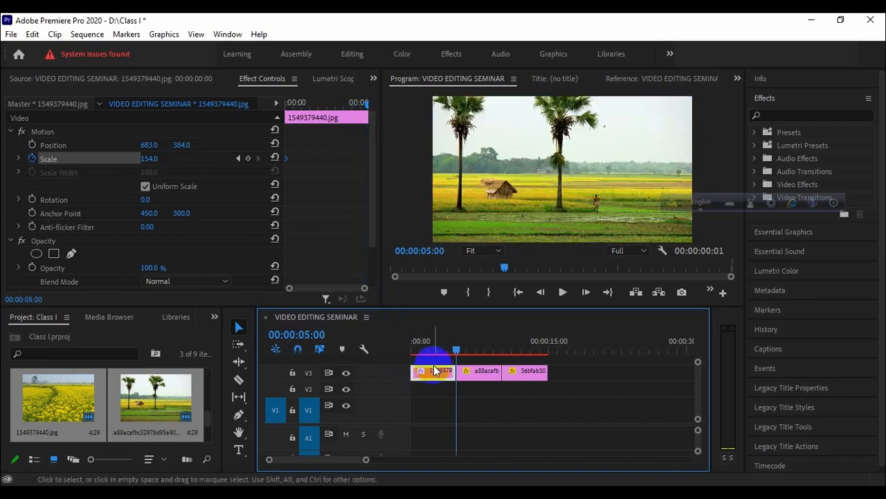
key("Left")
key("Right")
key("Left")
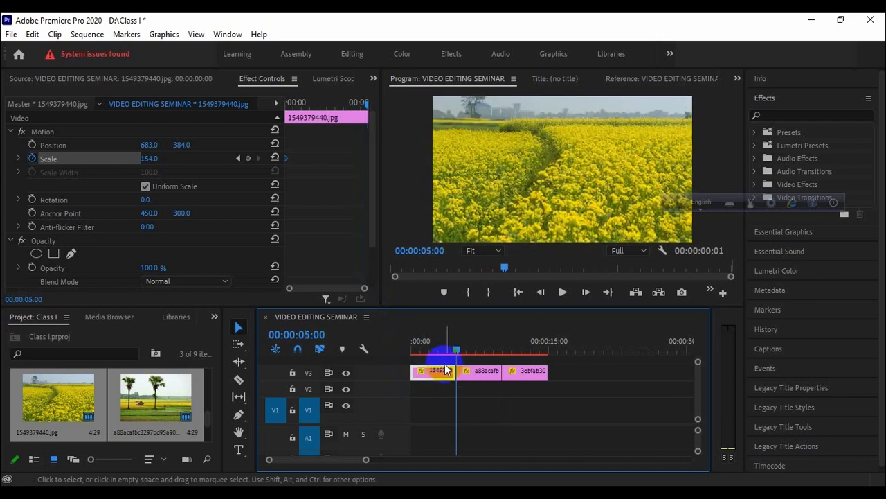
left_click(443, 373)
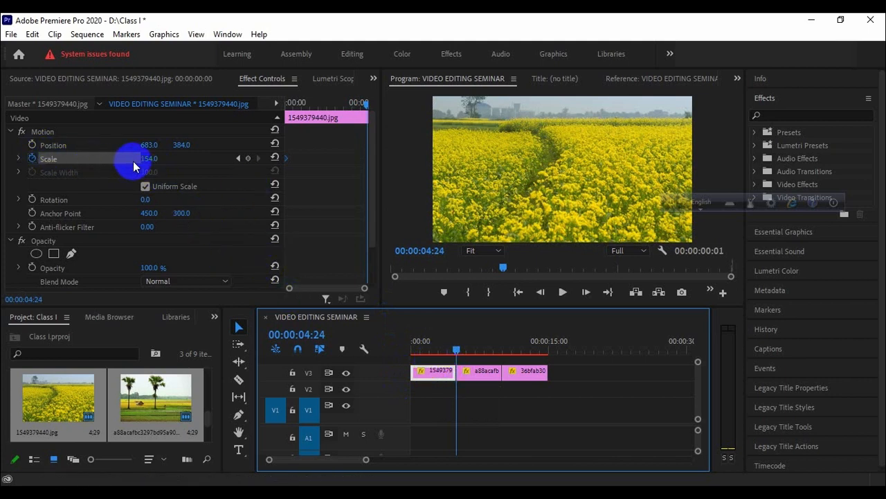
Step: Set the Scale of the 1549379440.jpg clip to 175 at 00:00:04:24, adding an end keyframe
mouse_move(142, 161)
left_mouse_down()
mouse_move(174, 158)
mouse_move(148, 161)
left_mouse_up()
left_click(32, 159)
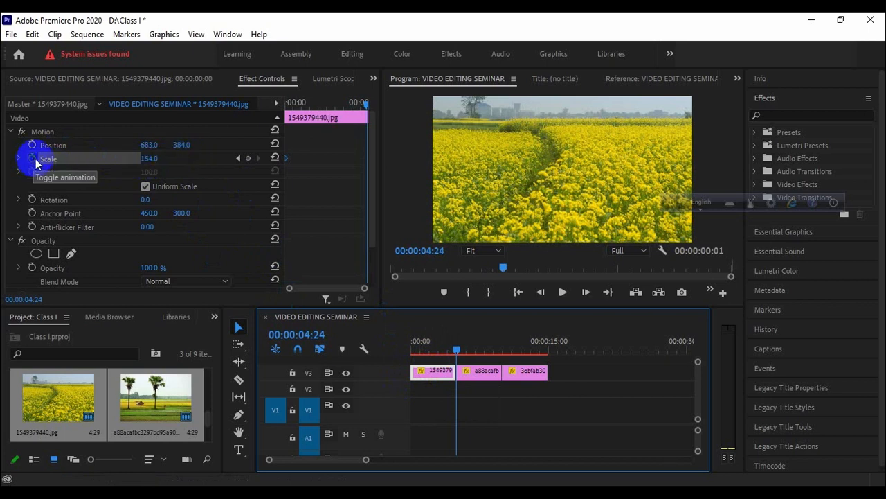
left_click_drag(141, 163, 147, 162)
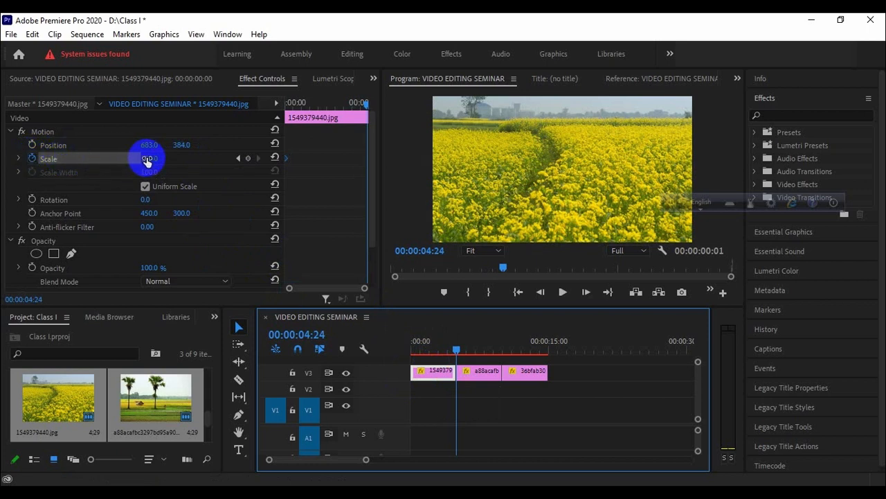
left_click(147, 158)
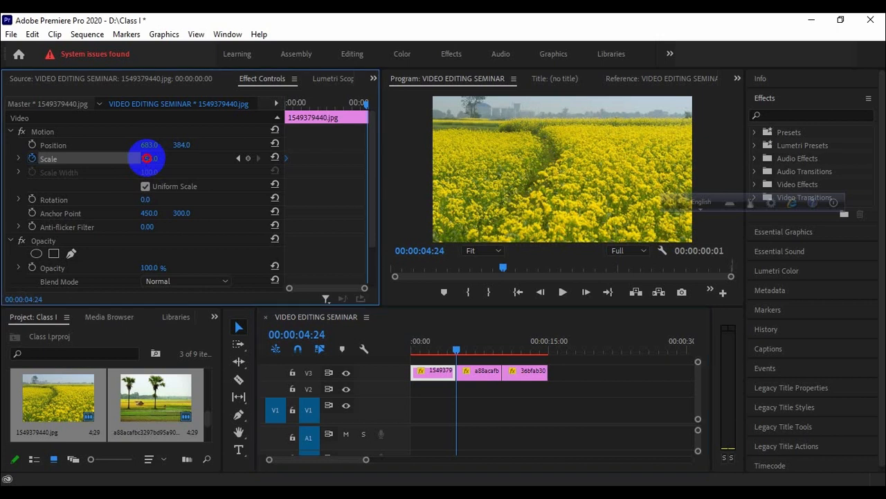
left_click_drag(146, 159, 173, 166)
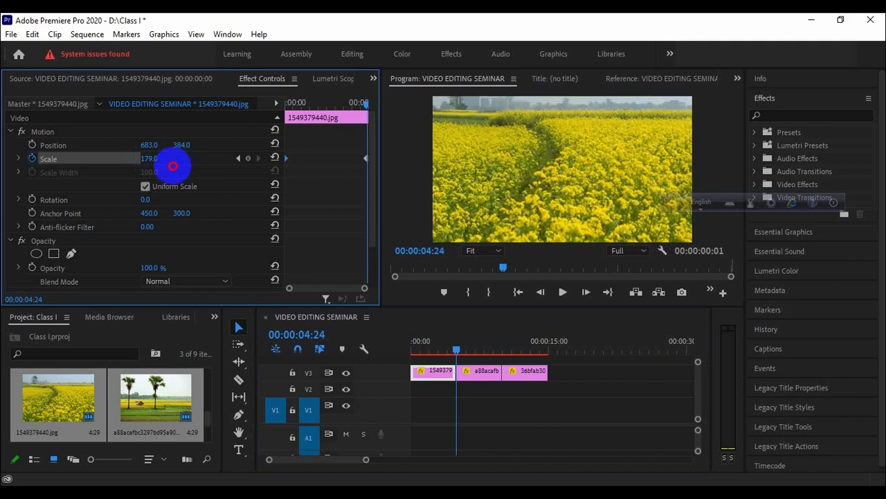
mouse_move(173, 166)
left_mouse_down()
mouse_move(109, 168)
mouse_move(172, 165)
left_mouse_up()
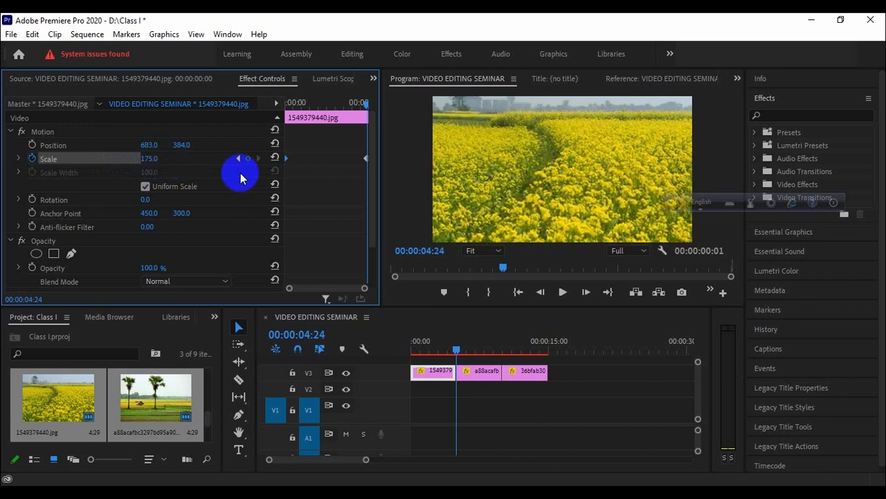
Step: Play back the first clip's Scale animation from the sequence start and move the playhead into the second clip at 00:00:05:04
left_click_drag(461, 347, 409, 353)
key("space")
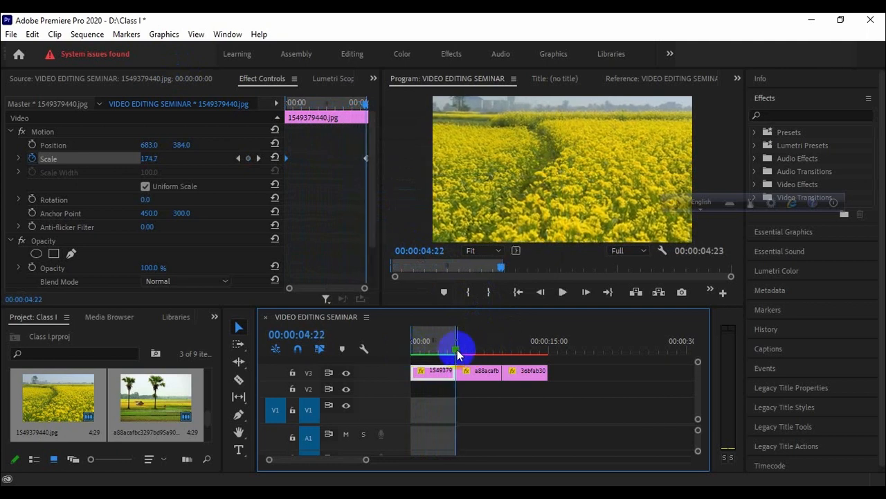
left_click_drag(456, 346, 459, 345)
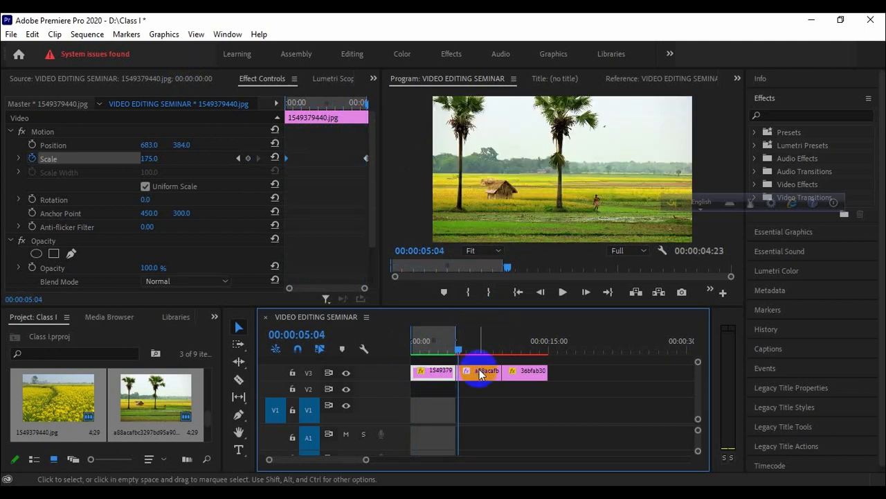
Step: Set the palm-tree clip's Scale to 181 and turn on its Scale keyframing at 00:00:05:00
left_click(479, 370)
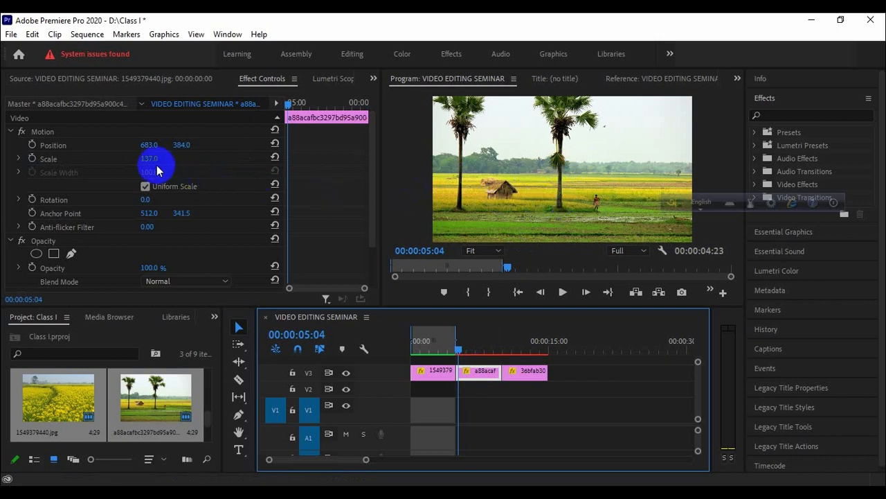
left_click(150, 160)
mouse_move(149, 160)
left_mouse_down()
mouse_move(179, 155)
mouse_move(151, 159)
mouse_move(160, 159)
left_mouse_up()
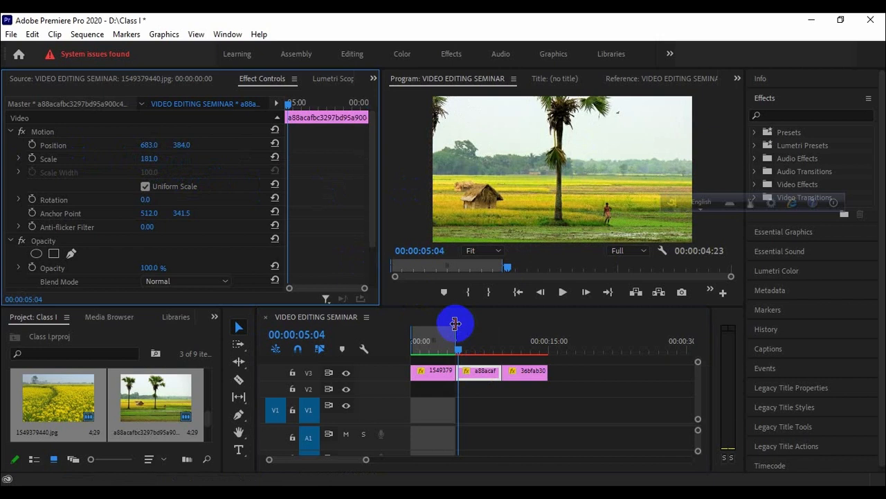
left_click(462, 350)
mouse_move(461, 353)
left_mouse_down()
mouse_move(451, 352)
mouse_move(460, 354)
left_mouse_up()
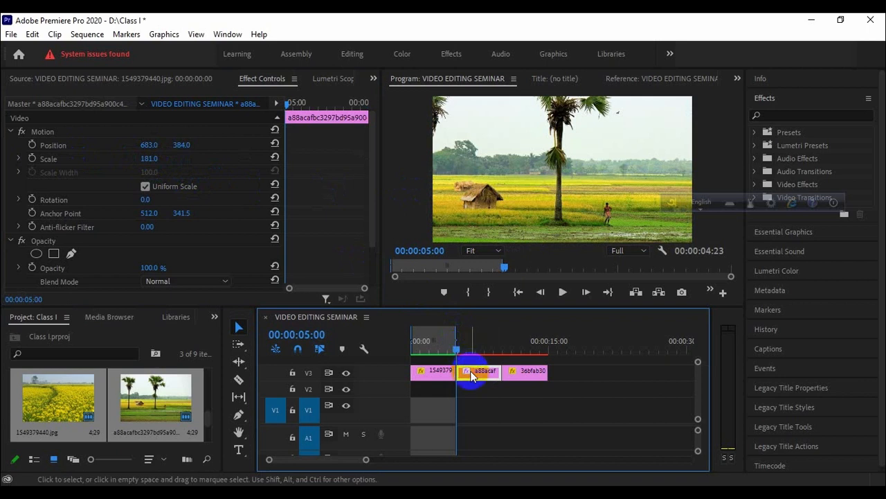
left_click(33, 159)
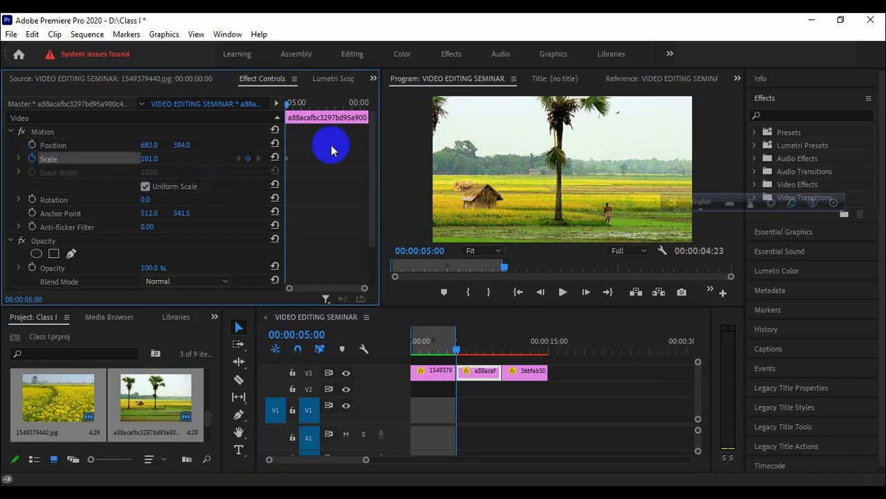
Step: Add an end Scale keyframe of 134 on the palm-tree clip's last frame at 00:00:09:24
left_click_drag(283, 104, 376, 115)
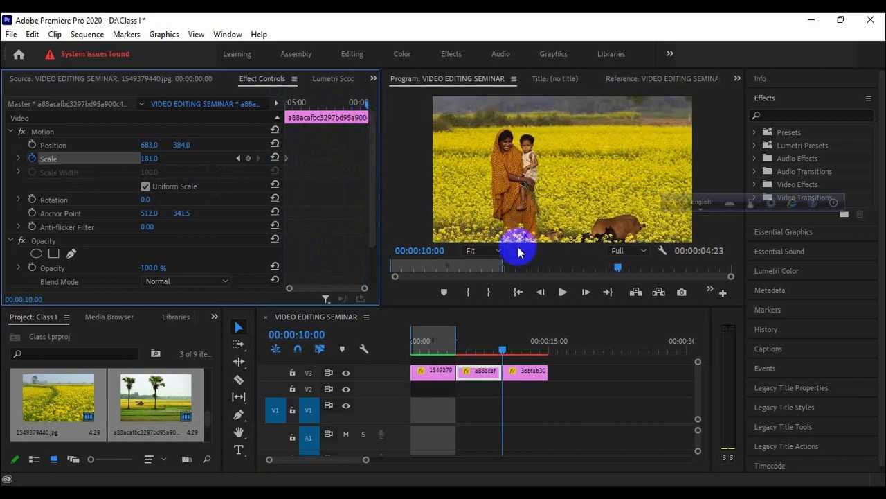
key("Left")
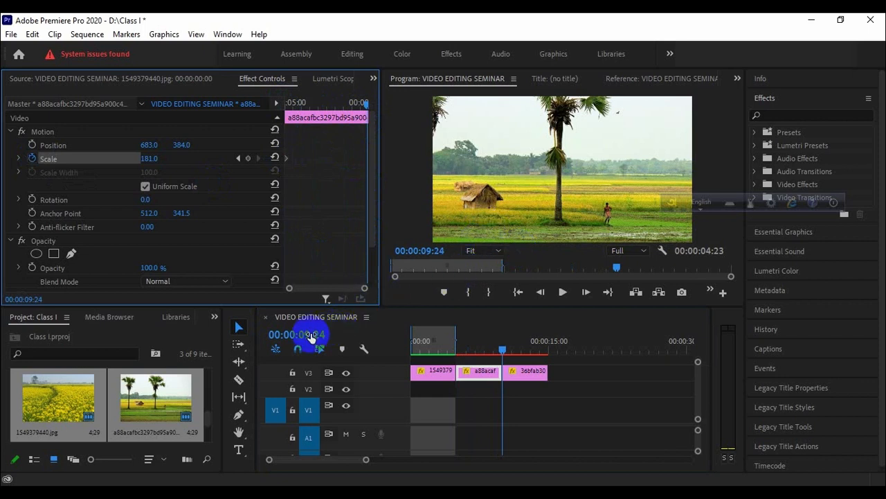
left_click(147, 159)
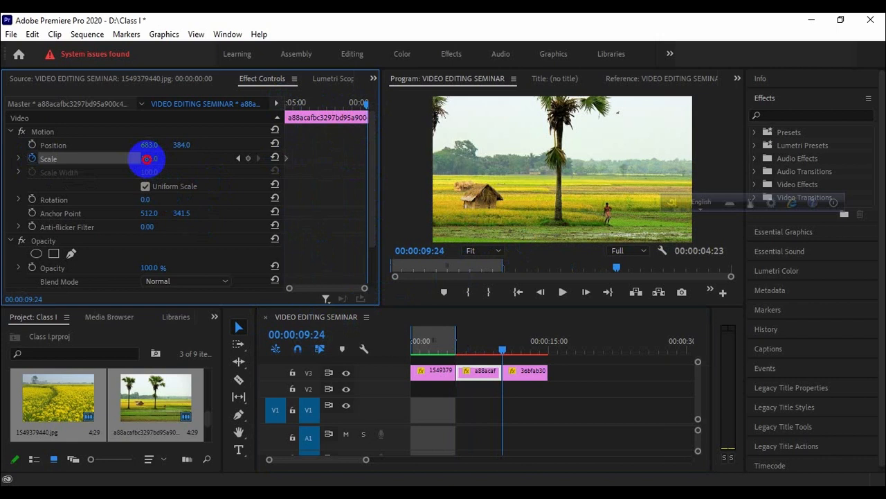
left_click_drag(147, 159, 113, 155)
Step: Play back the second clip's Scale animation and stop just past its end
left_click_drag(509, 348, 455, 342)
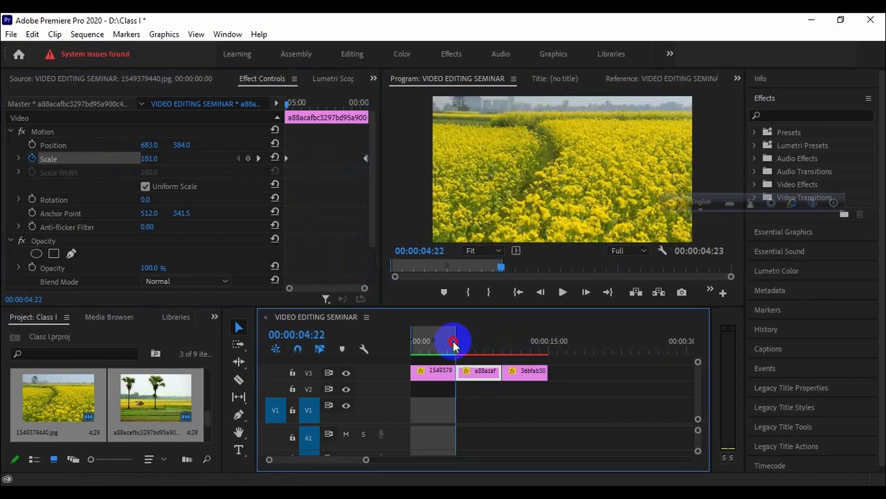
key("space")
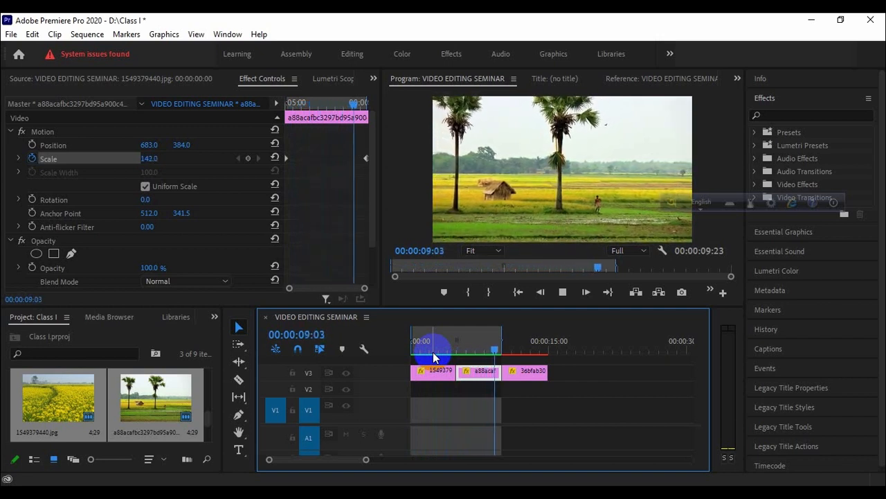
key("space")
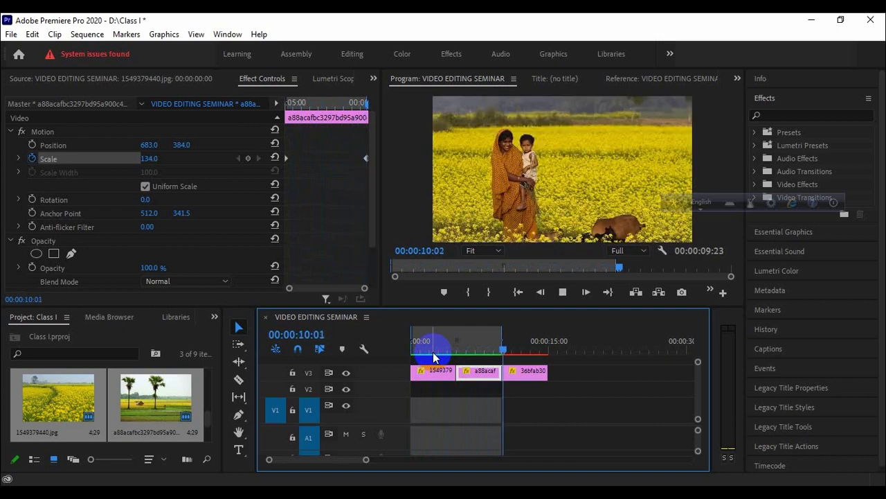
Step: Turn on Scale keyframing for the woman and child clip with a keyframe on its first frame at 00:00:10:00
left_click(506, 352)
left_click_drag(506, 352, 502, 350)
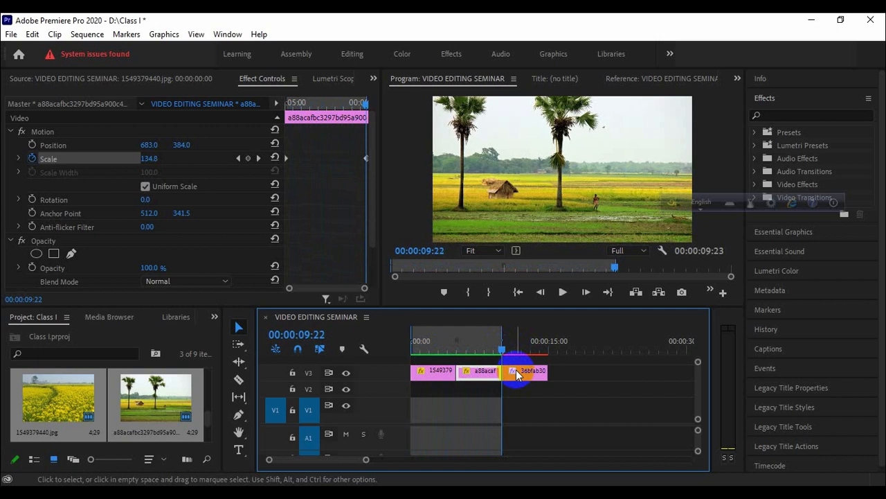
left_click(518, 373)
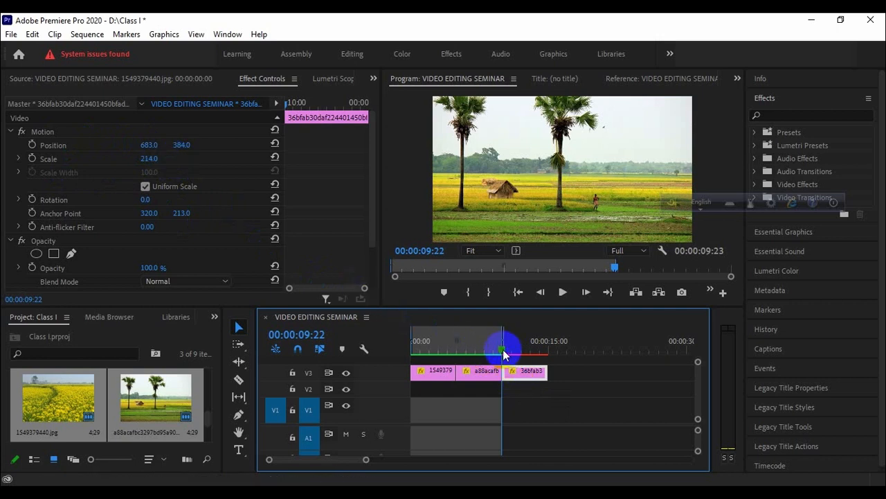
scroll(503, 349, "up", 3)
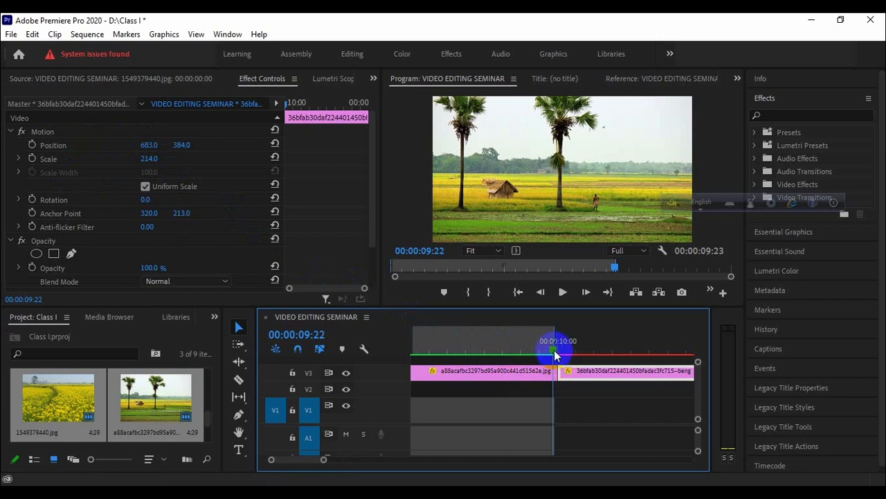
scroll(555, 355, "up", 2)
left_click_drag(554, 354, 561, 353)
left_click(580, 386)
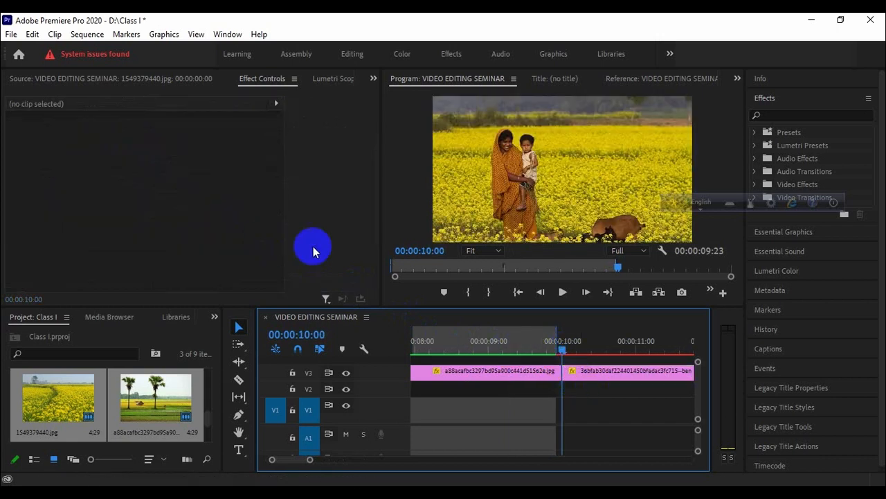
left_click(588, 375)
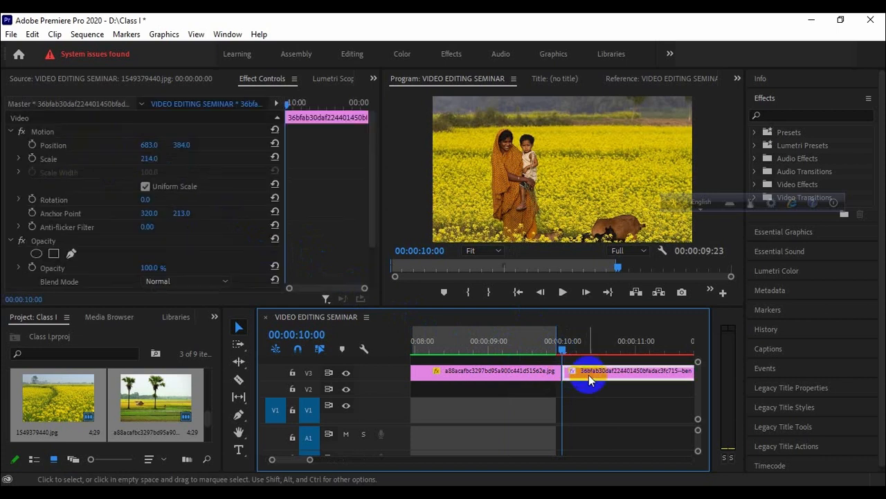
left_click(32, 158)
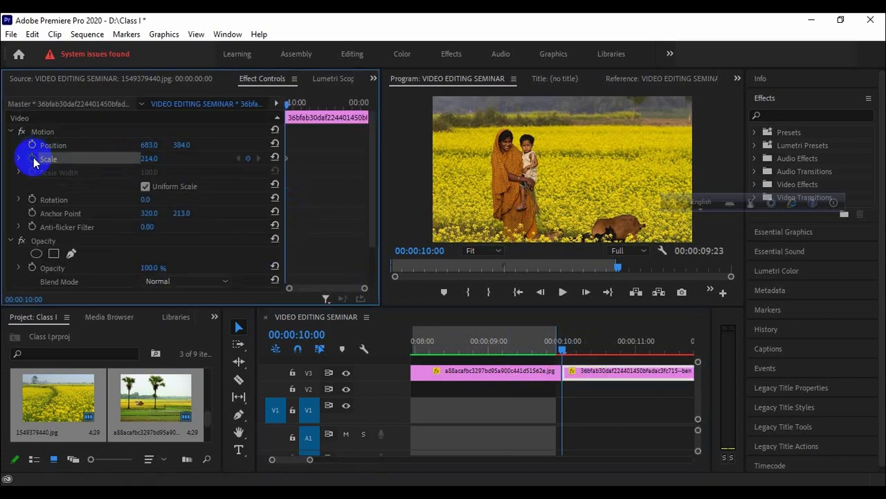
Step: Set the woman and child clip's Scale to 286 on its last frame at 00:00:14:24, adding an end keyframe
left_click_drag(289, 103, 377, 116)
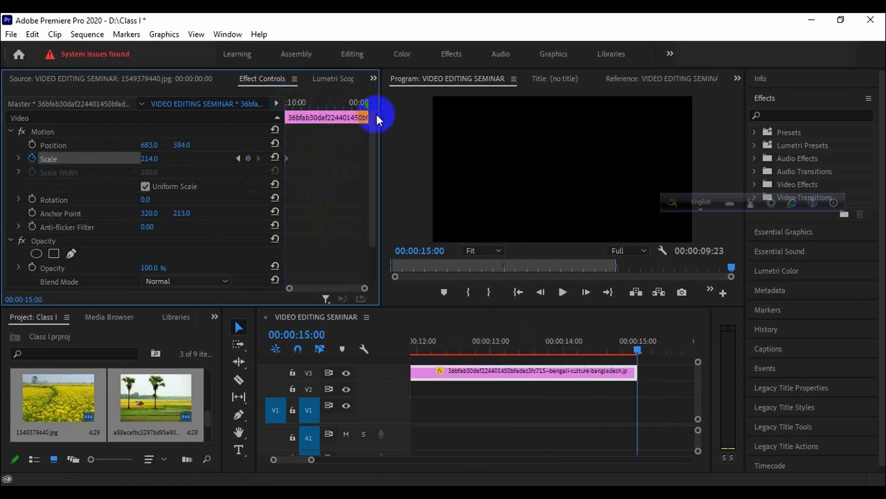
key("Left")
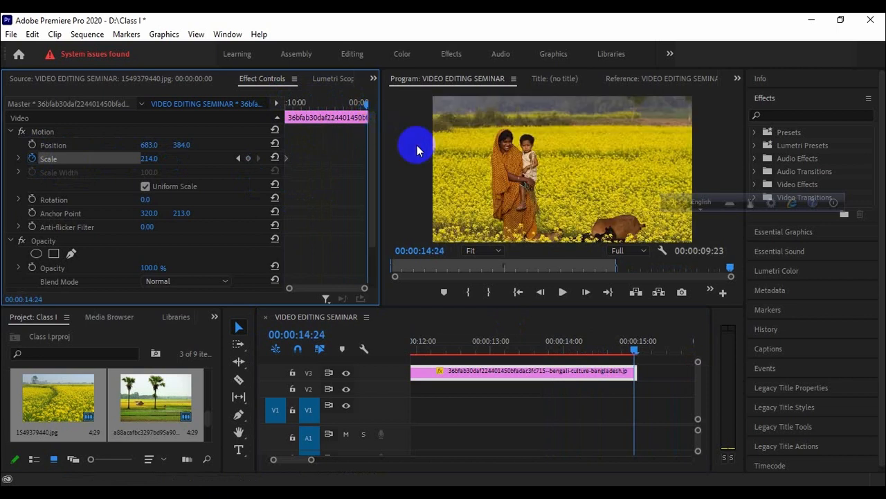
left_click(149, 158)
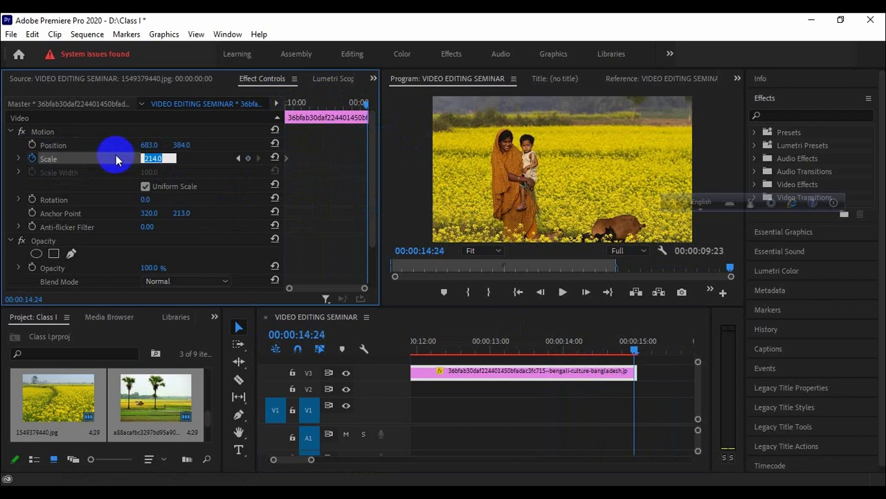
key("Return")
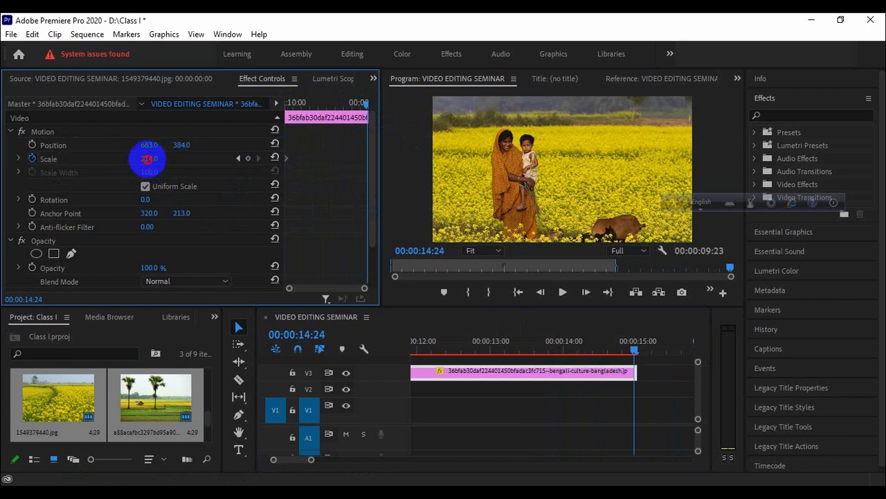
left_click_drag(147, 158, 159, 155)
left_click(208, 158)
left_click_drag(148, 158, 215, 167)
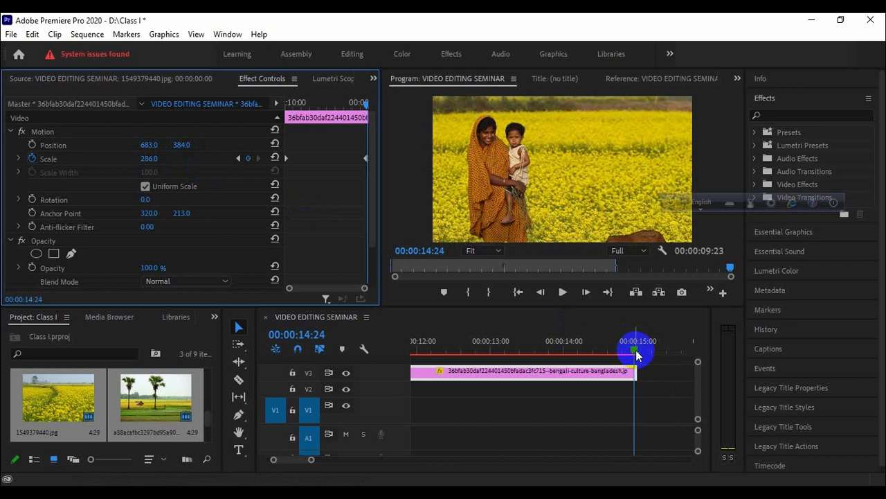
Step: Fit the whole sequence in the timeline view and play it to review the Scale animations
key("backslash")
key("space")
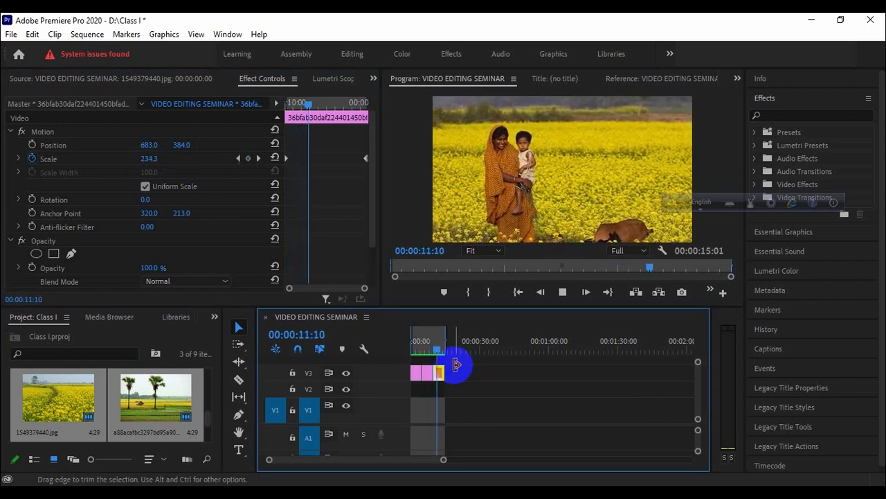
Step: Stop playback and import the আমার সোনার বাংলা video from the Downloads folder into the project
key("space")
left_click(480, 376)
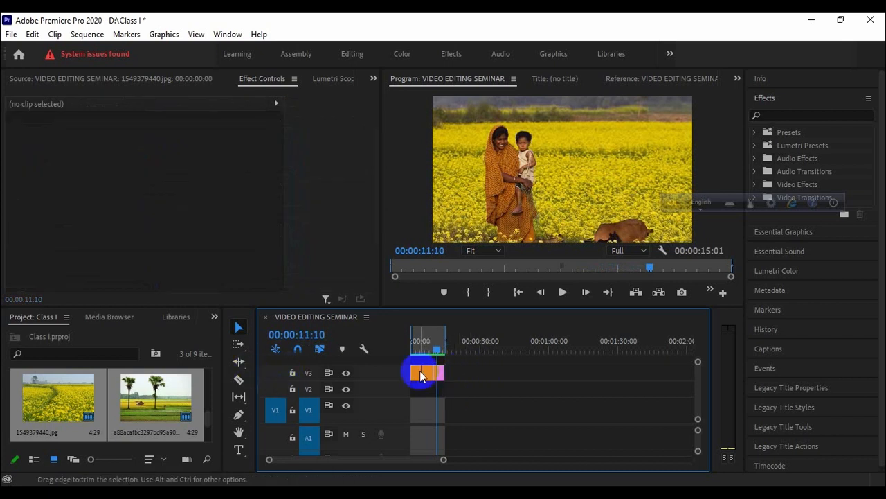
right_click(200, 343)
left_click(191, 341)
right_click(195, 348)
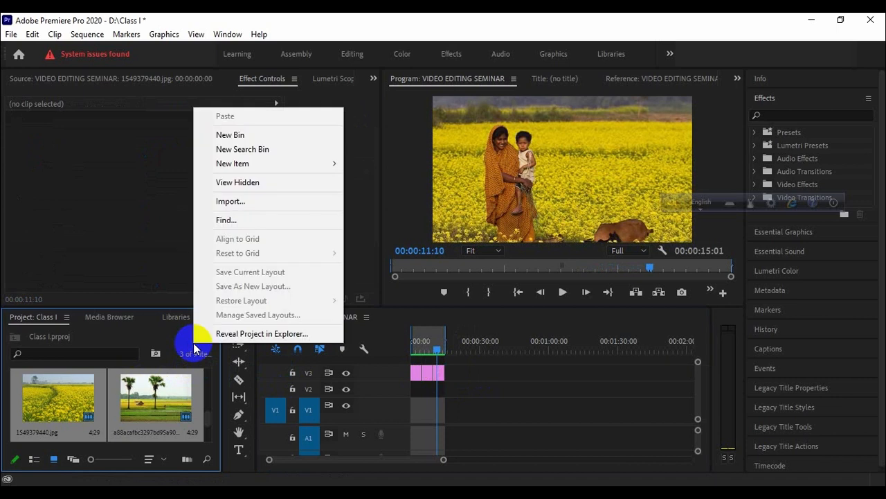
right_click(177, 331)
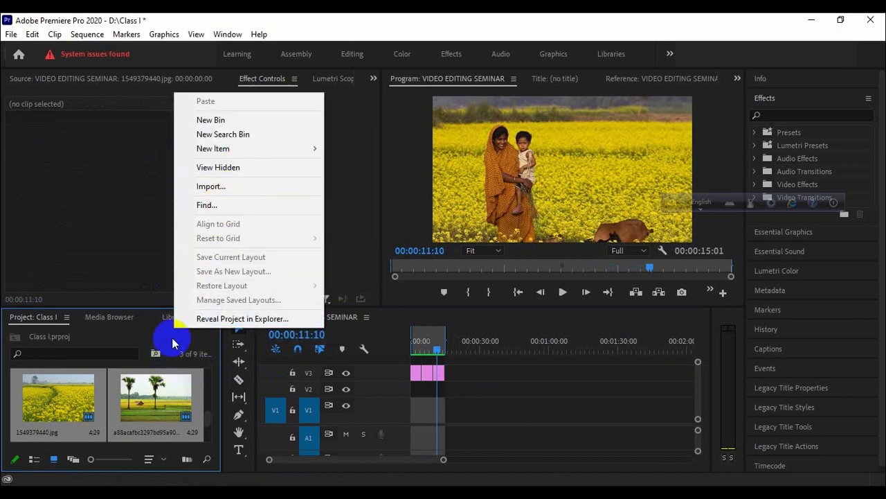
right_click(173, 342)
left_click(225, 196)
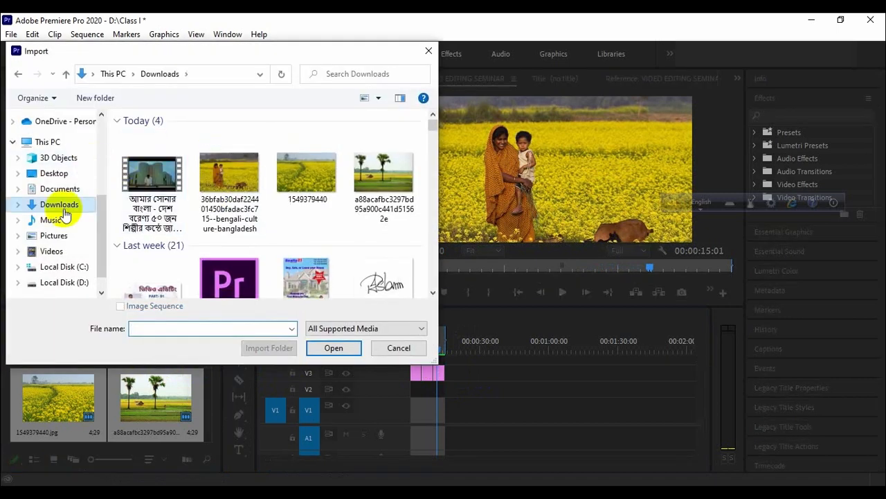
left_click(153, 162)
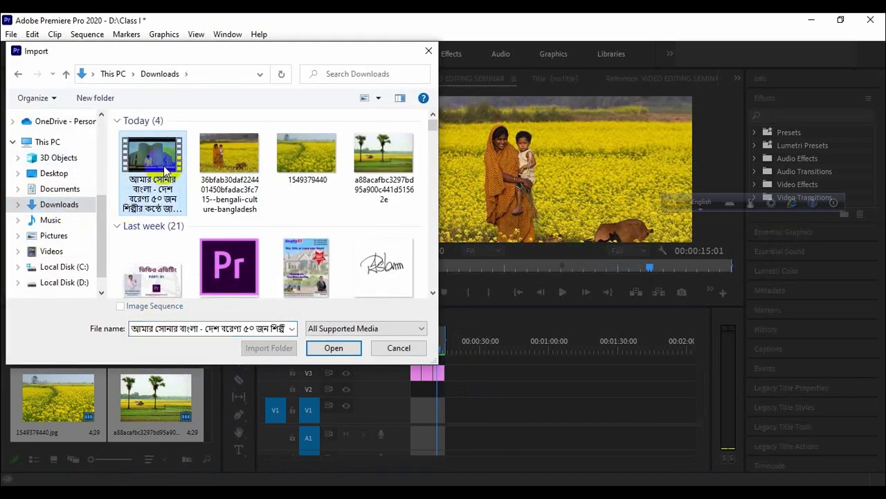
left_click(335, 350)
Step: Place the imported video on track V1 after the photo clips and unlink its audio from its picture
left_click_drag(164, 403, 500, 407)
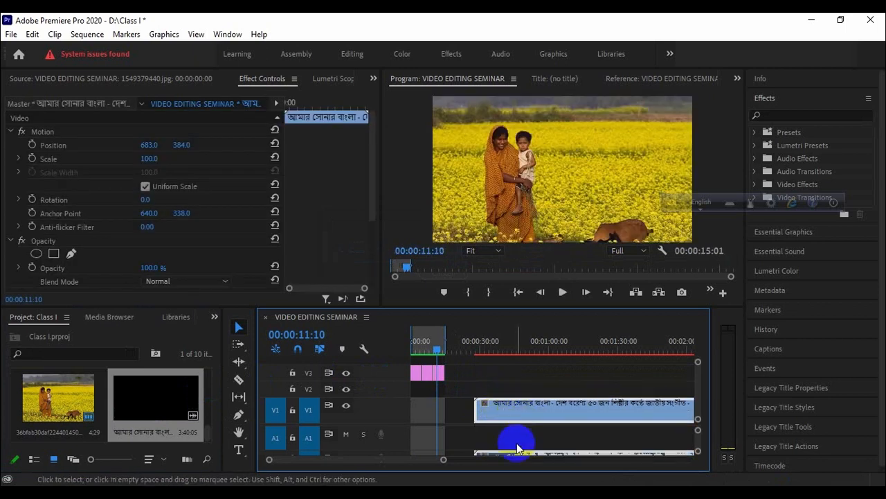
right_click(508, 410)
left_click(494, 412)
right_click(502, 412)
left_click(495, 411)
right_click(495, 411)
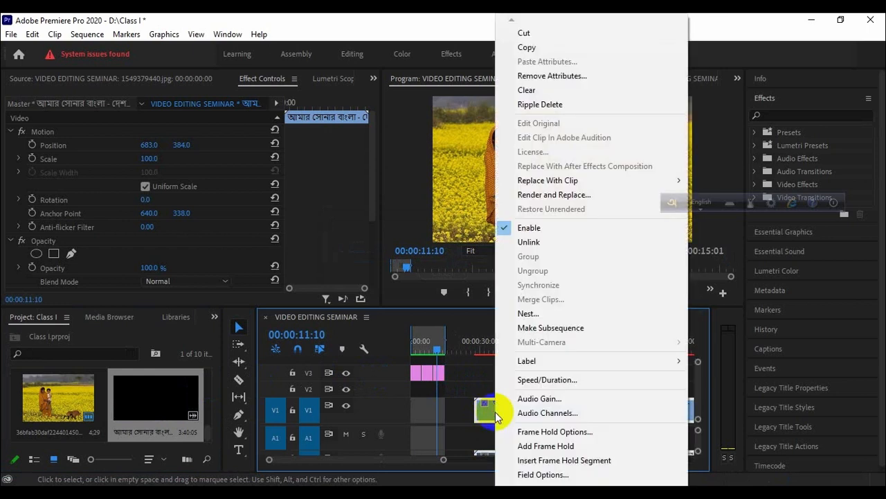
left_click(531, 244)
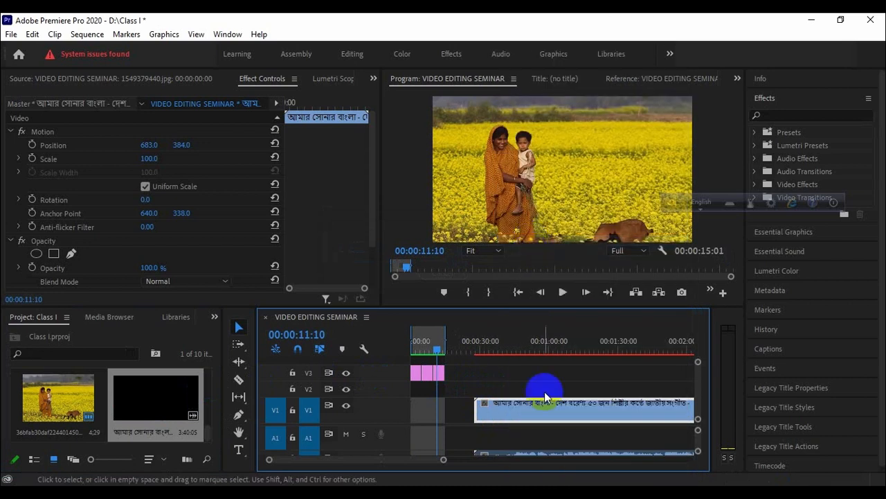
Step: Move the unlinked audio clip up to track A1, keeping its start time
left_click(496, 452)
left_click_drag(496, 453, 494, 439)
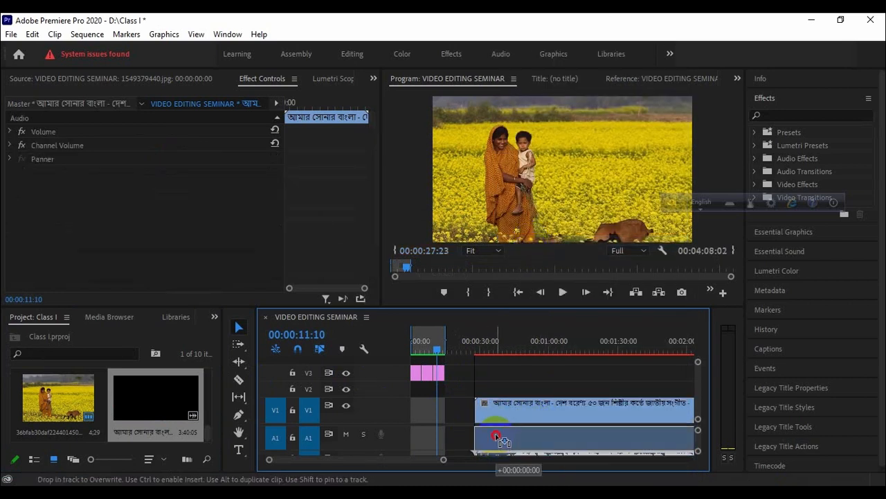
left_click(499, 437)
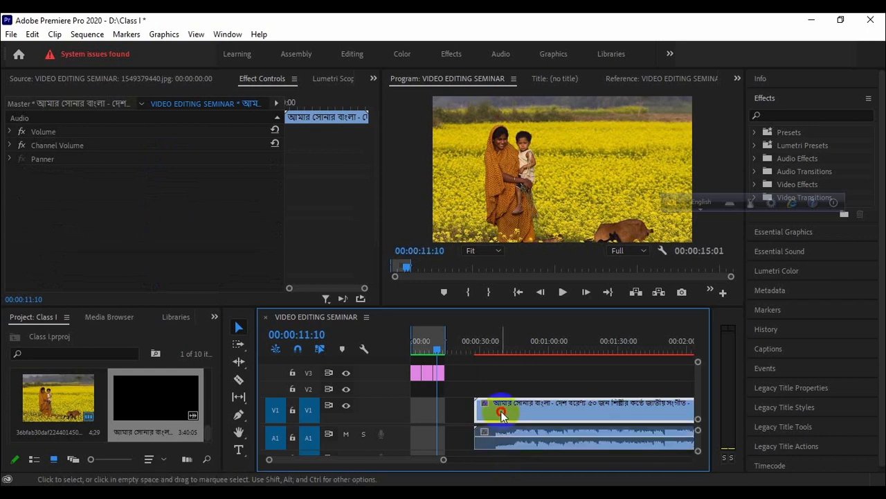
Step: Delete the imported video's picture clip from V1, keeping only its audio on A1
left_click(510, 401)
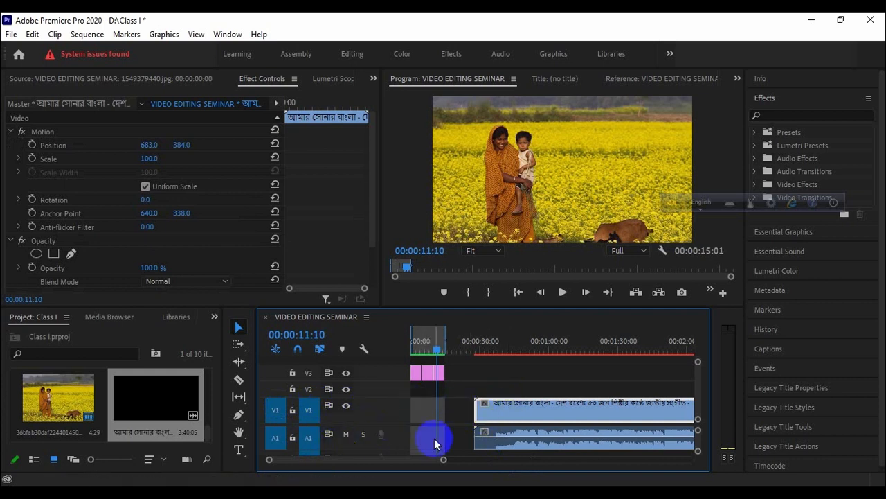
left_click(481, 437)
left_click(501, 414)
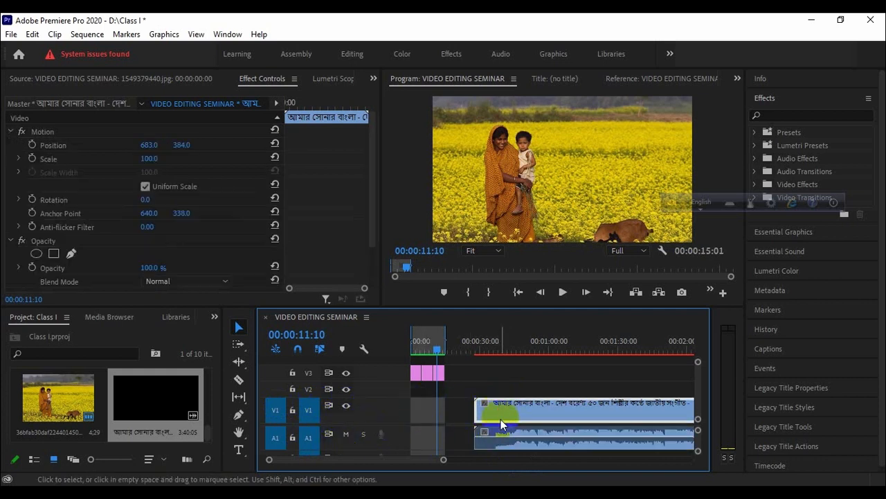
left_click(510, 445)
left_click(509, 414)
left_click(500, 447)
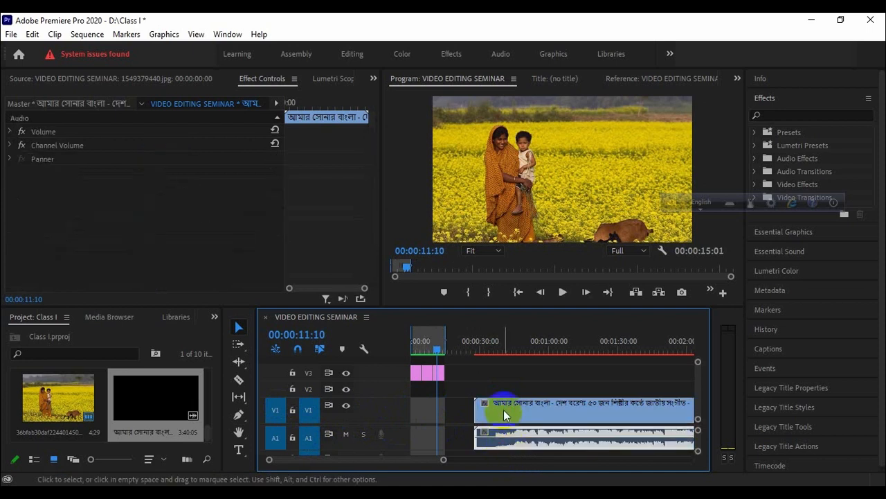
left_click(504, 410)
key("Delete")
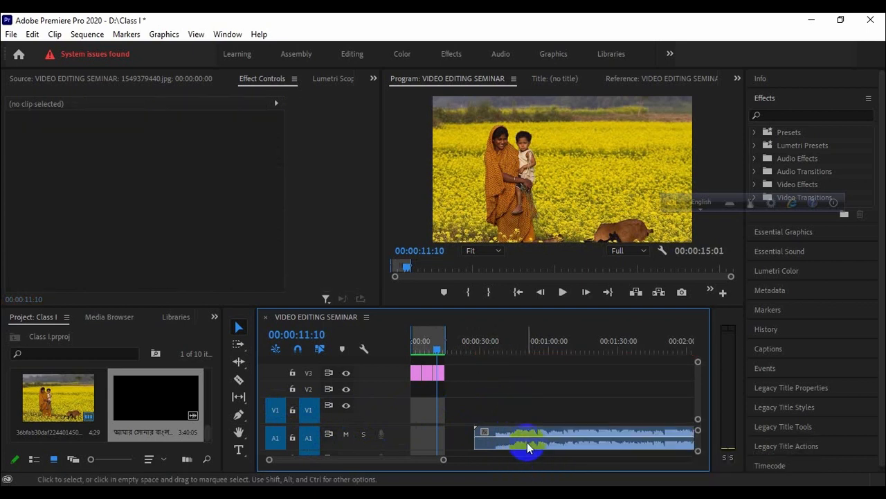
Step: Move the audio clip to the start of the sequence and enlarge track A1 to show its waveform
left_click(525, 441)
left_click_drag(525, 440, 460, 443)
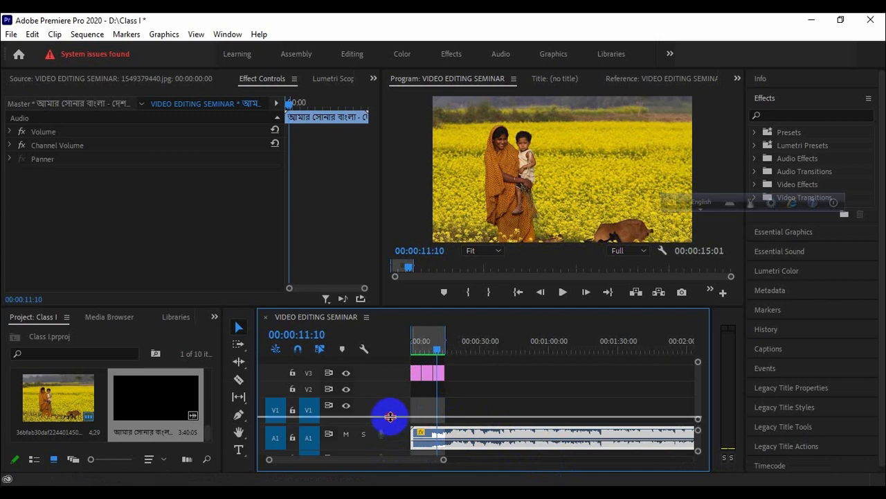
scroll(389, 400, "down", 1)
left_click_drag(391, 422, 394, 458)
left_click(439, 418)
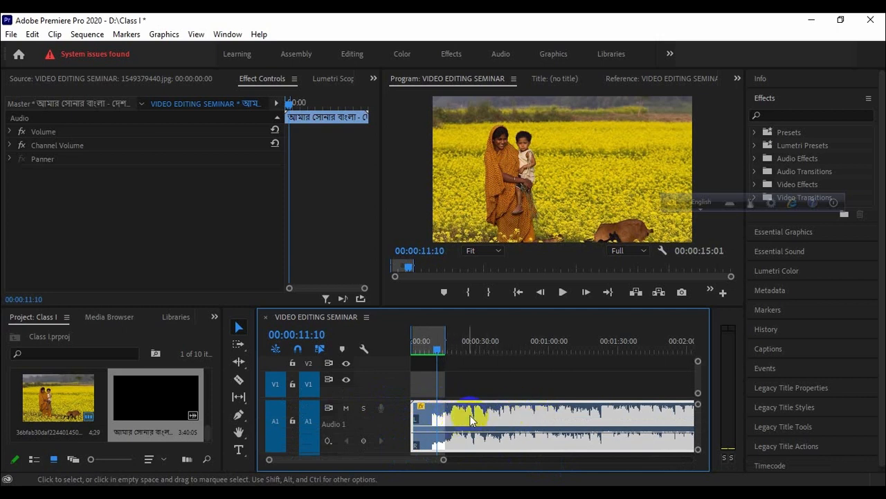
Step: Move the trimmed audio clip back to the sequence start and play the photos with the music until near their end
left_click(437, 367)
mouse_move(436, 367)
left_mouse_down()
mouse_move(436, 352)
mouse_move(422, 349)
mouse_move(462, 353)
mouse_move(435, 356)
left_mouse_up()
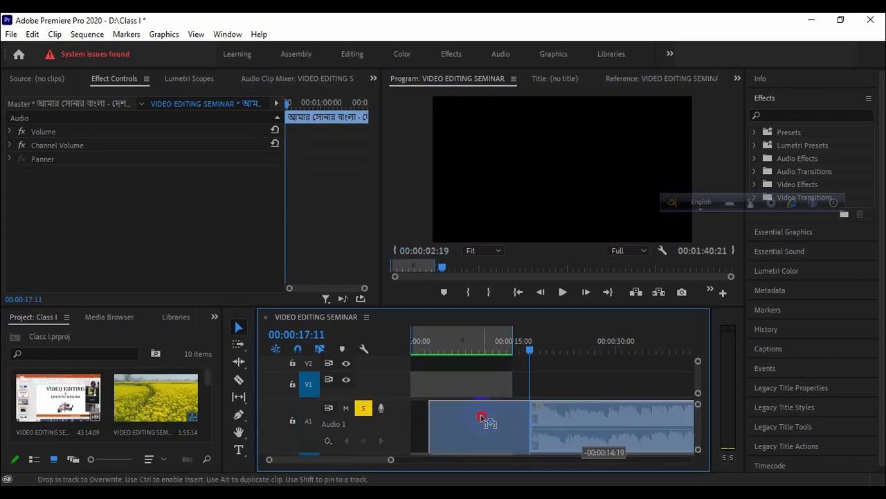
left_click_drag(482, 417, 386, 342)
key("space")
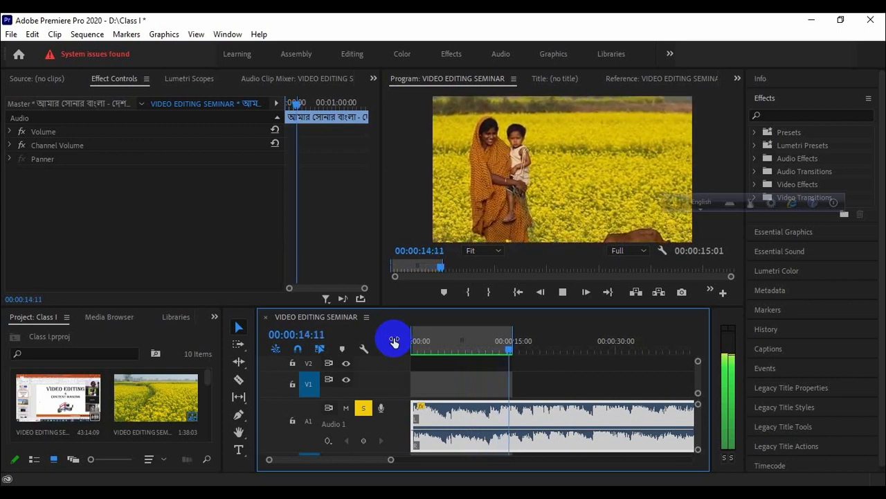
key("space")
Step: Locate the last photo frame at 00:00:14:24 and end the sequence's In/Out range there
key("equal")
key("equal")
key("equal")
key("equal")
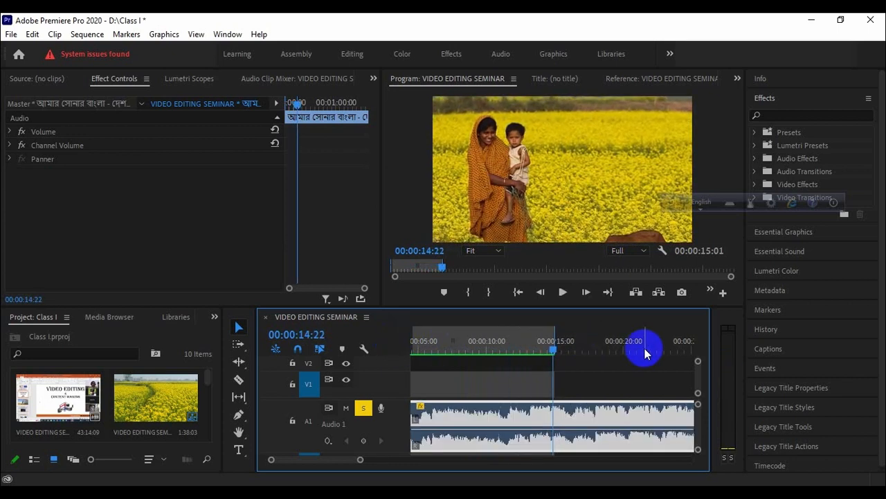
left_click_drag(554, 355, 573, 352)
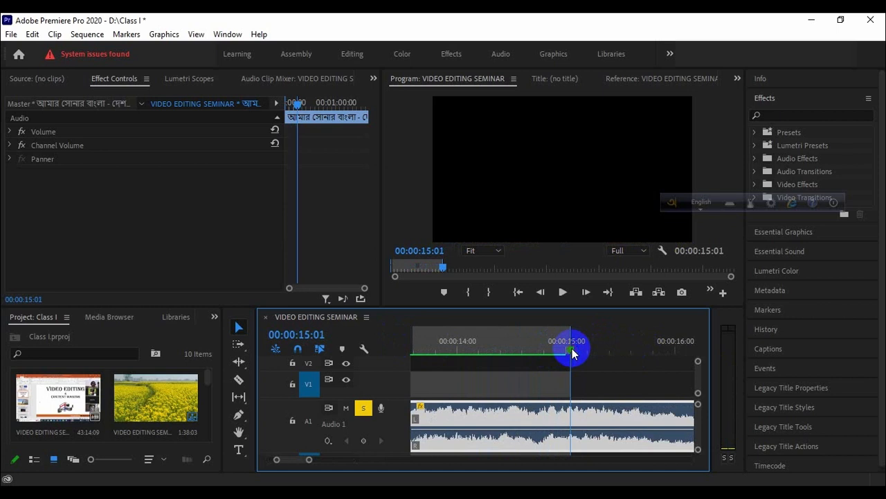
key("Left")
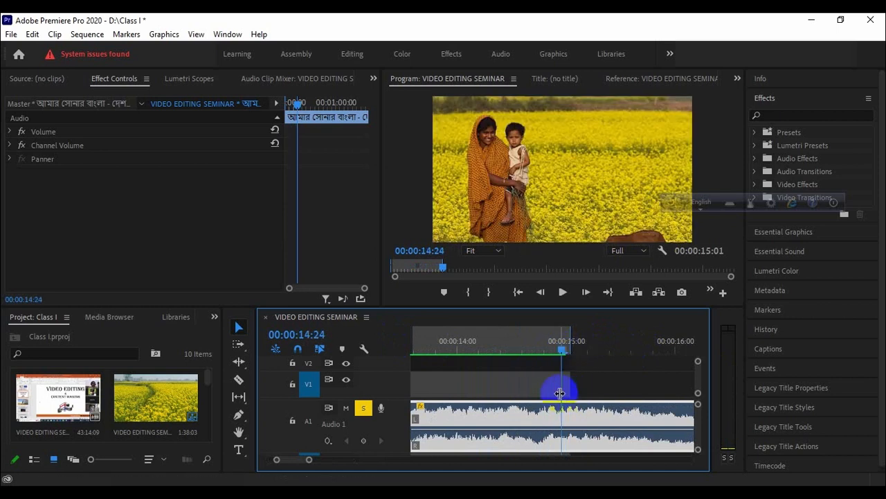
left_click(534, 351)
left_click_drag(534, 352, 631, 351)
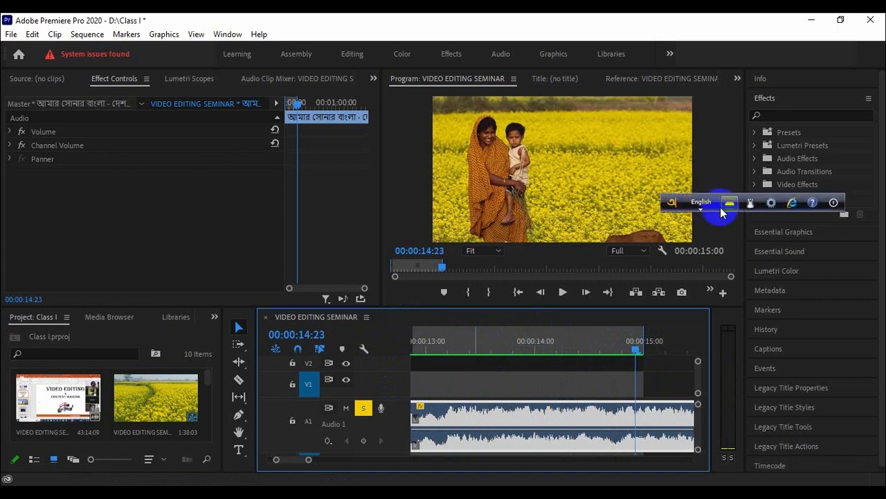
Step: Export the In/Out range as an H.264 video named "amar sonar bangla" to the Desktop
key("ctrl+m")
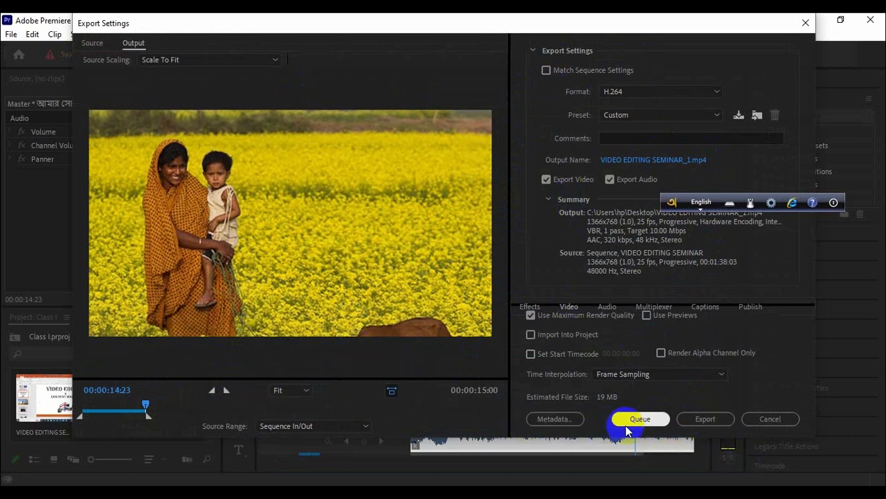
left_click(642, 161)
left_click_drag(267, 277, 168, 278)
type("am")
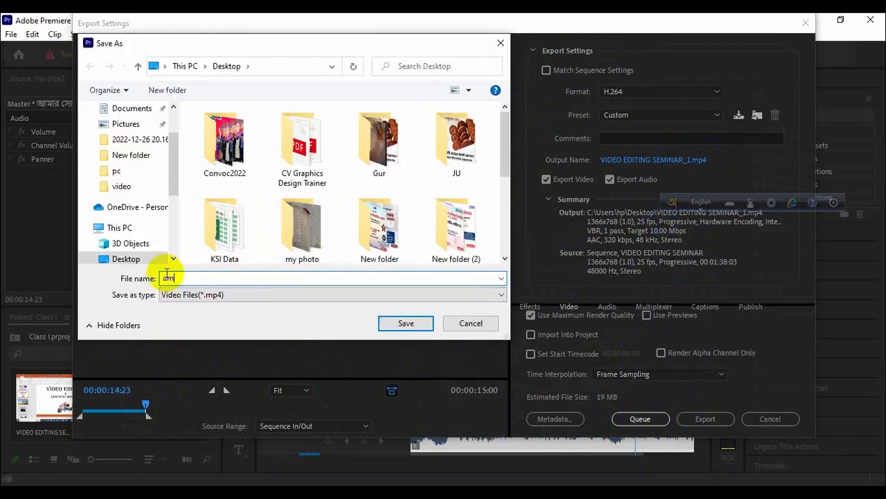
type("ar sonar bangla")
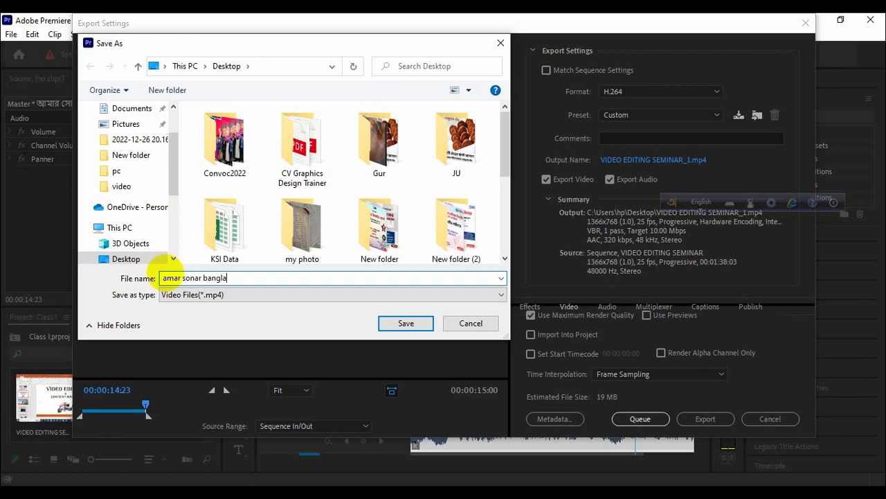
left_click(125, 260)
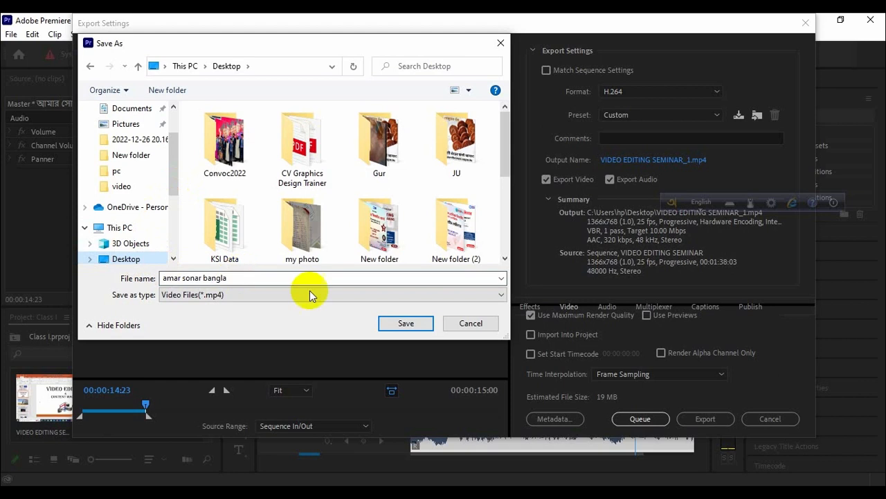
left_click(401, 320)
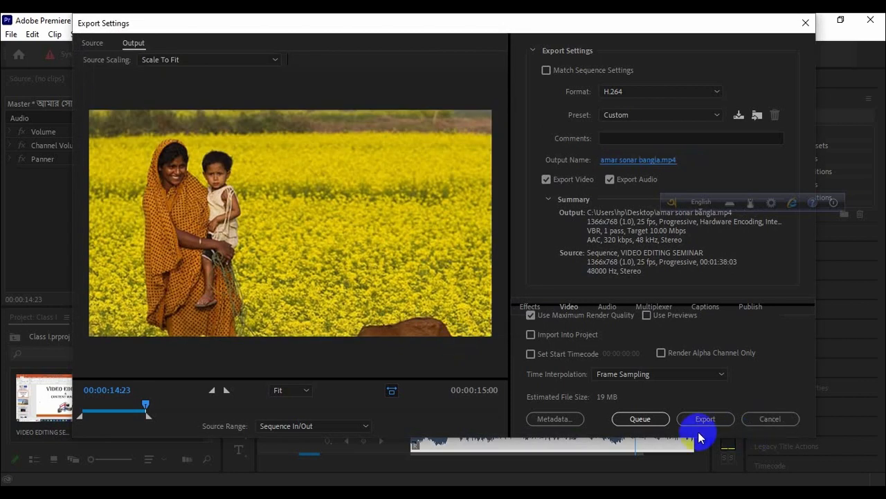
left_click(699, 423)
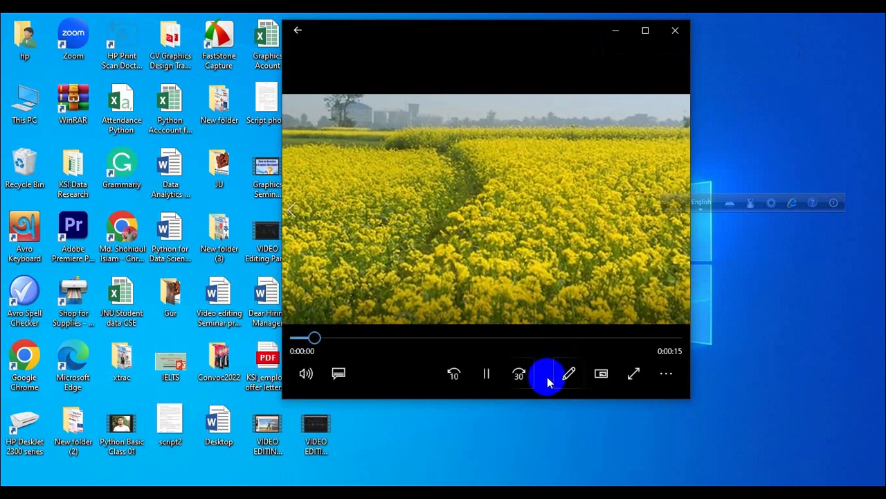
Step: Pause the video playing in the media player
left_click(487, 382)
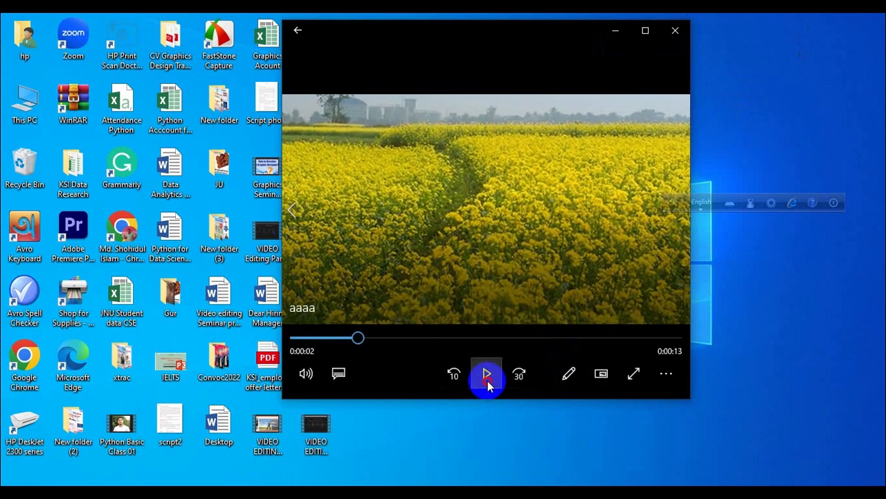